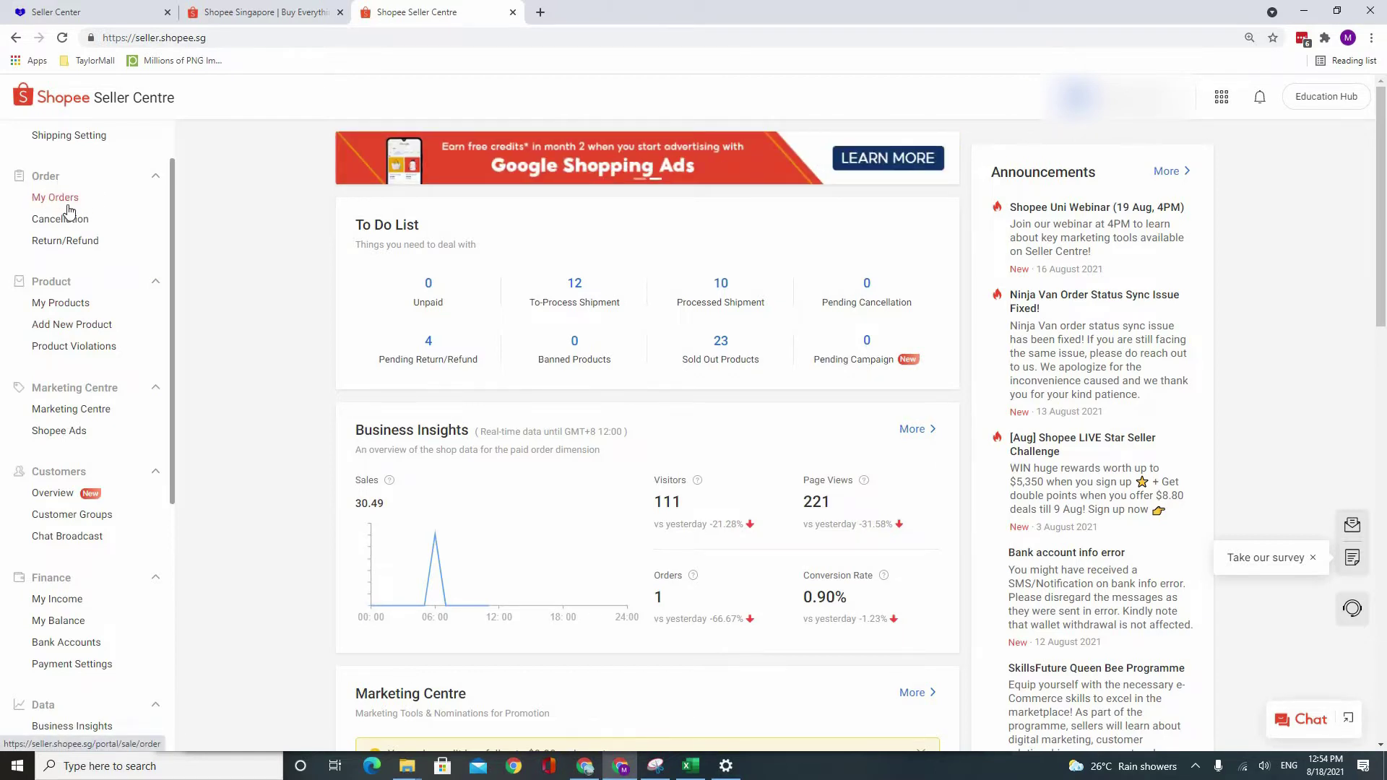
Step: In My Orders, set the Order Creation Date range to 2021/07/01–2021/07/31
{"action": "left_click", "coordinate": [59, 200]}
{"action": "left_click", "coordinate": [968, 202]}
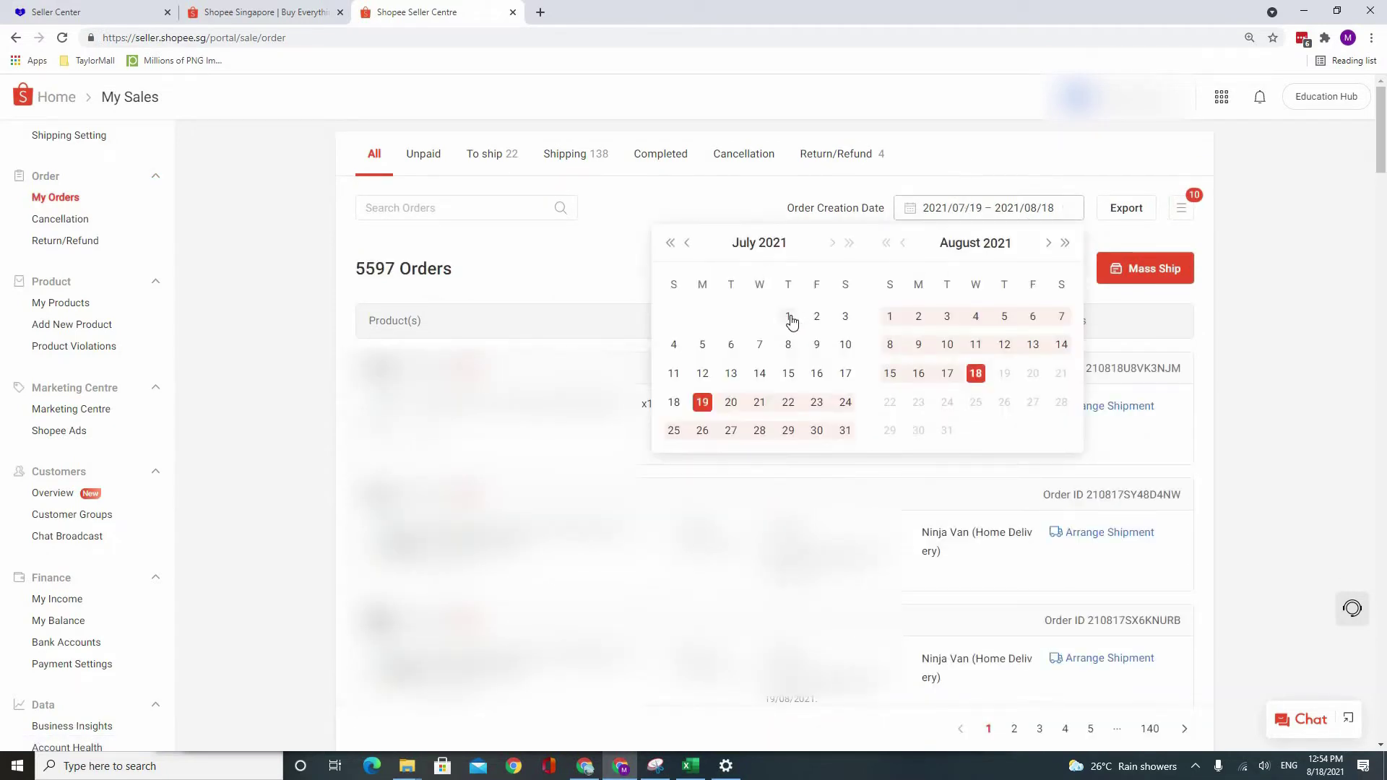
{"action": "left_click", "coordinate": [790, 318]}
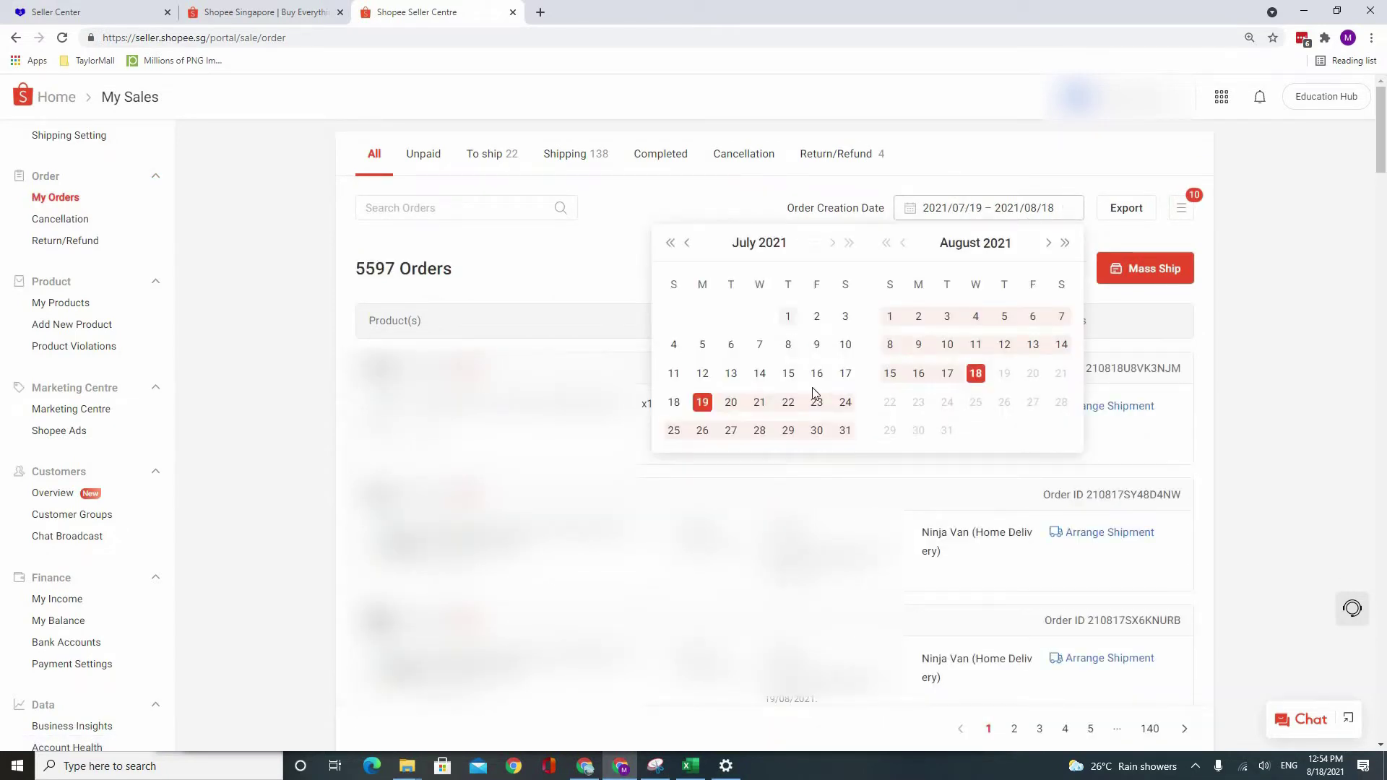
{"action": "left_click", "coordinate": [843, 431]}
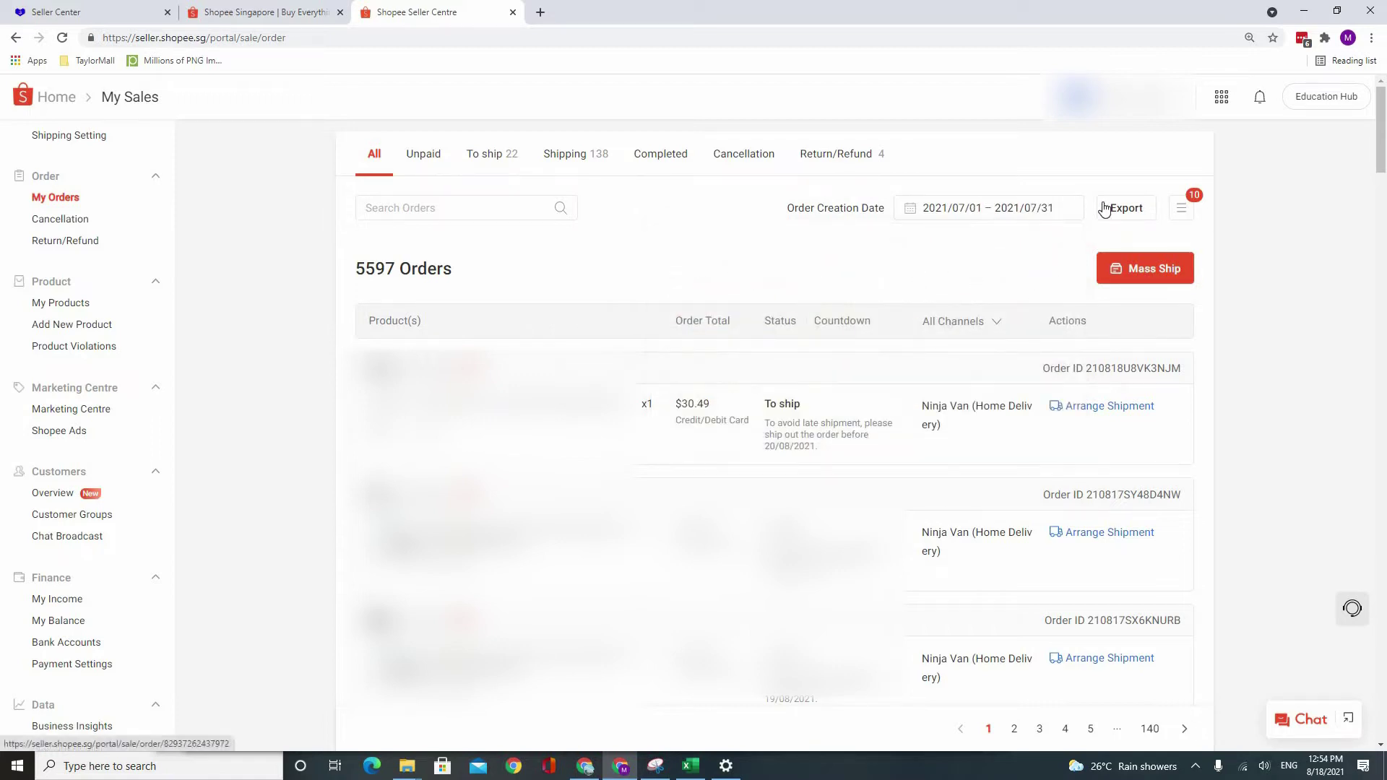
Step: Export the July orders report, download it and open Order.all.20210701_20210731.xlsx
{"action": "left_click", "coordinate": [1142, 202]}
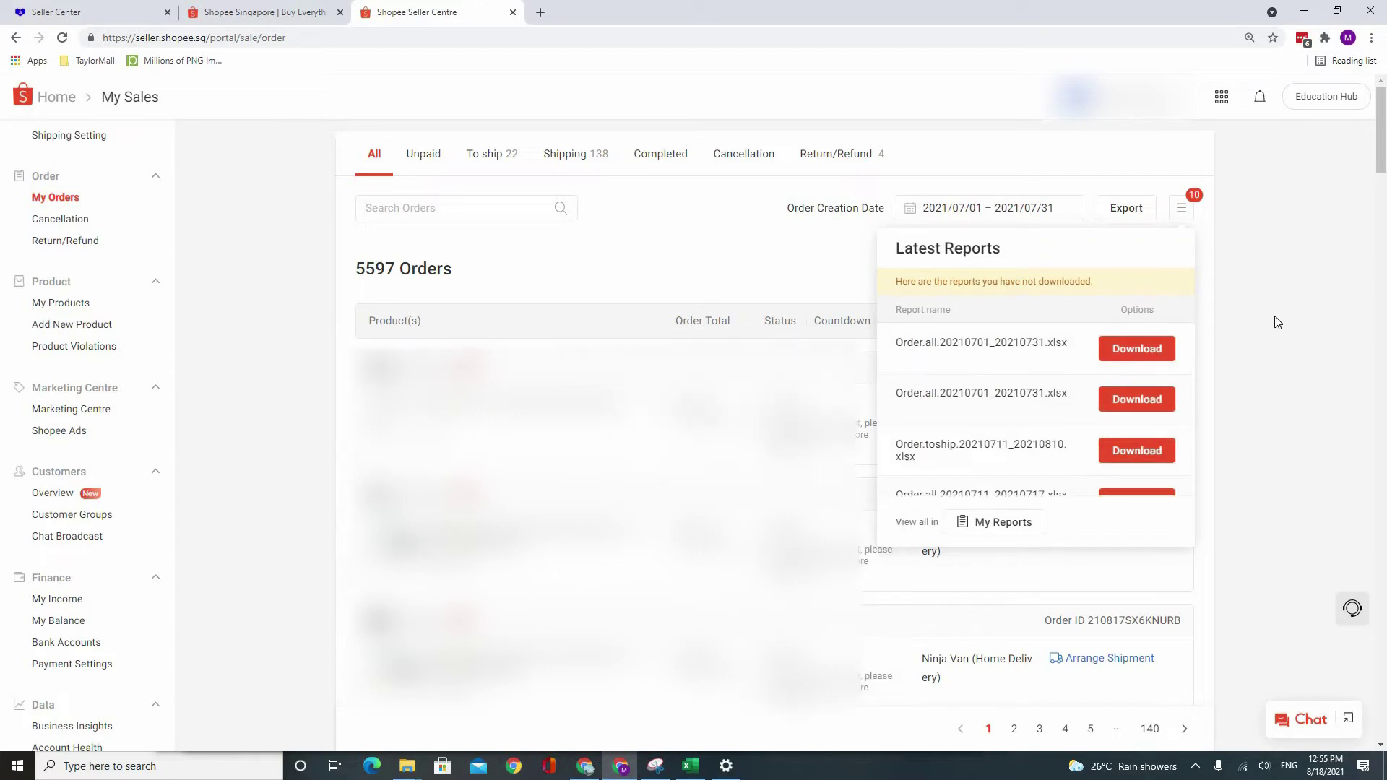
{"action": "left_click", "coordinate": [1155, 350]}
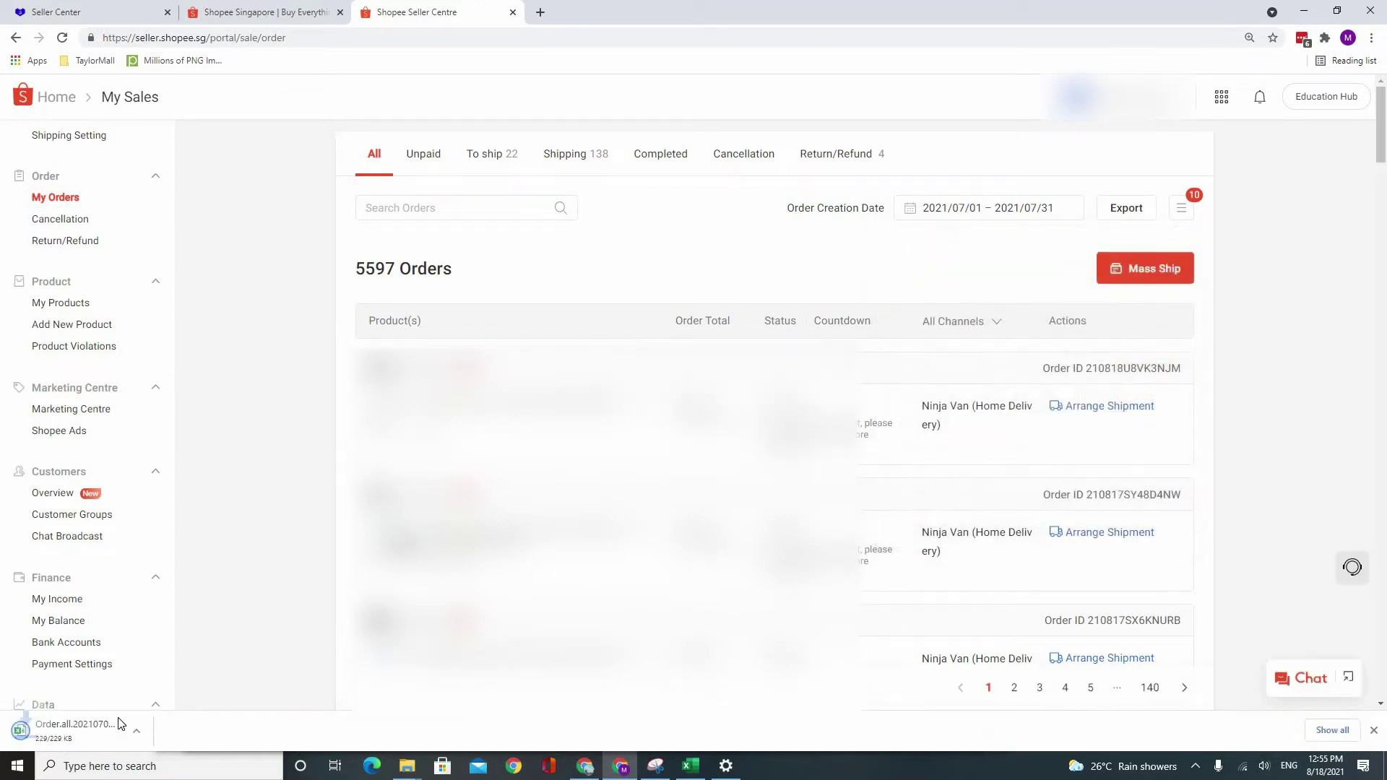
{"action": "left_click", "coordinate": [83, 740]}
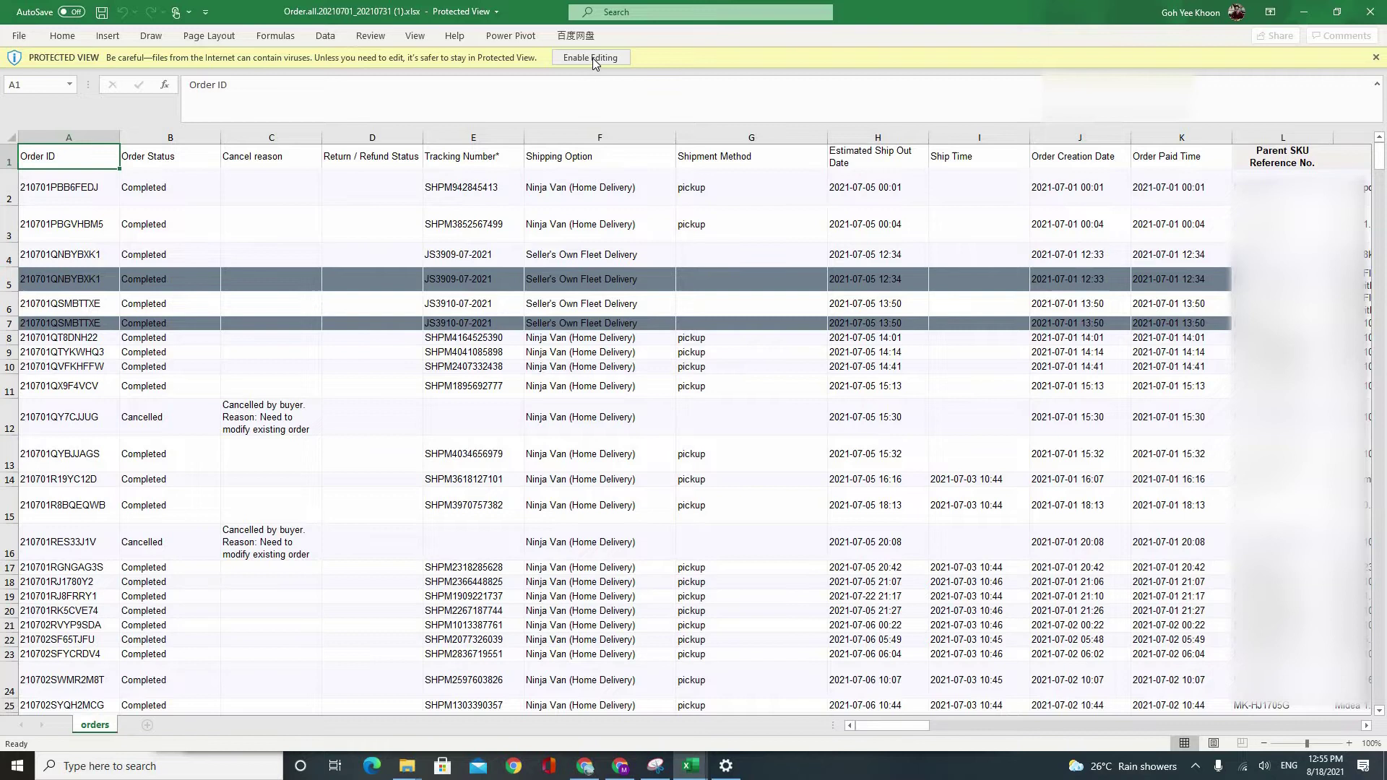
Step: Enable editing on the downloaded July orders workbook
{"action": "left_click", "coordinate": [590, 57]}
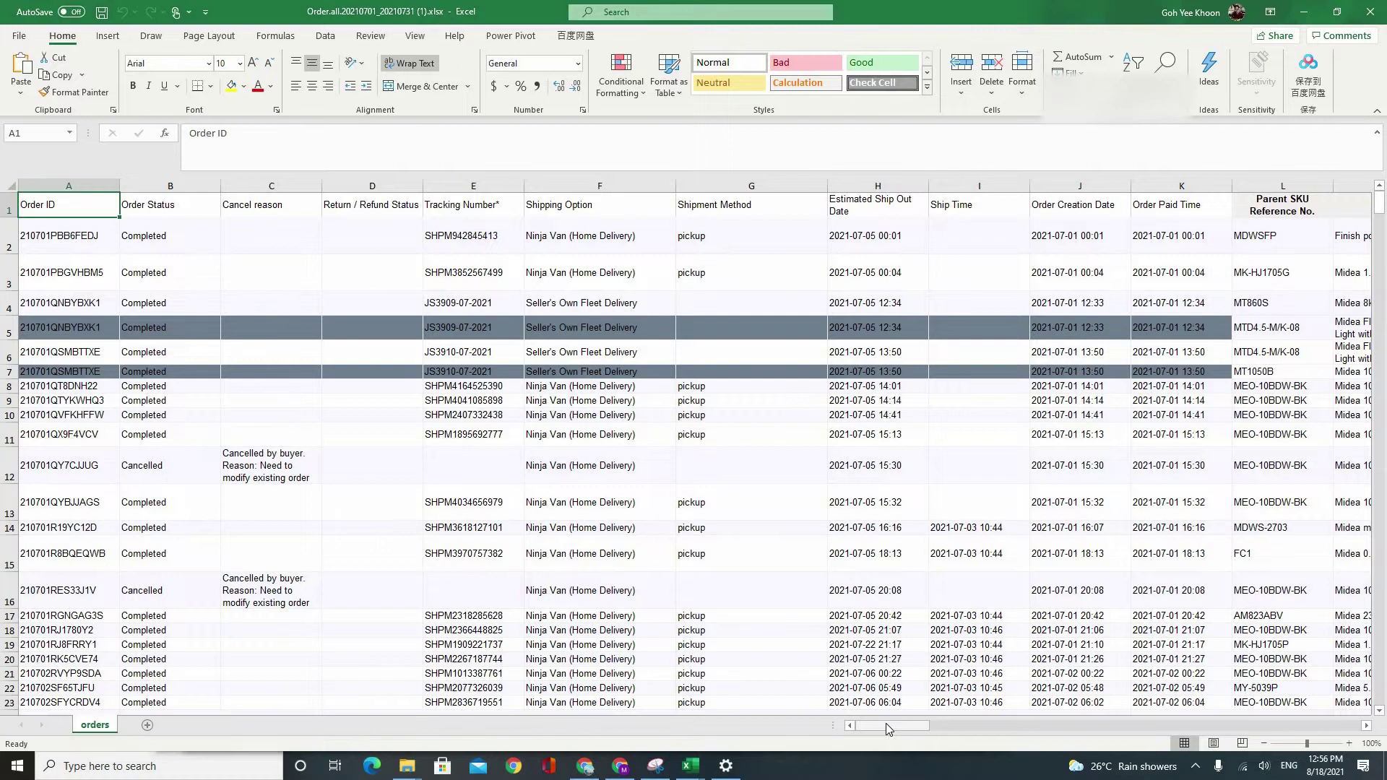
{"action": "scroll", "coordinate": [961, 725], "scroll_direction": "right", "scroll_amount": 8}
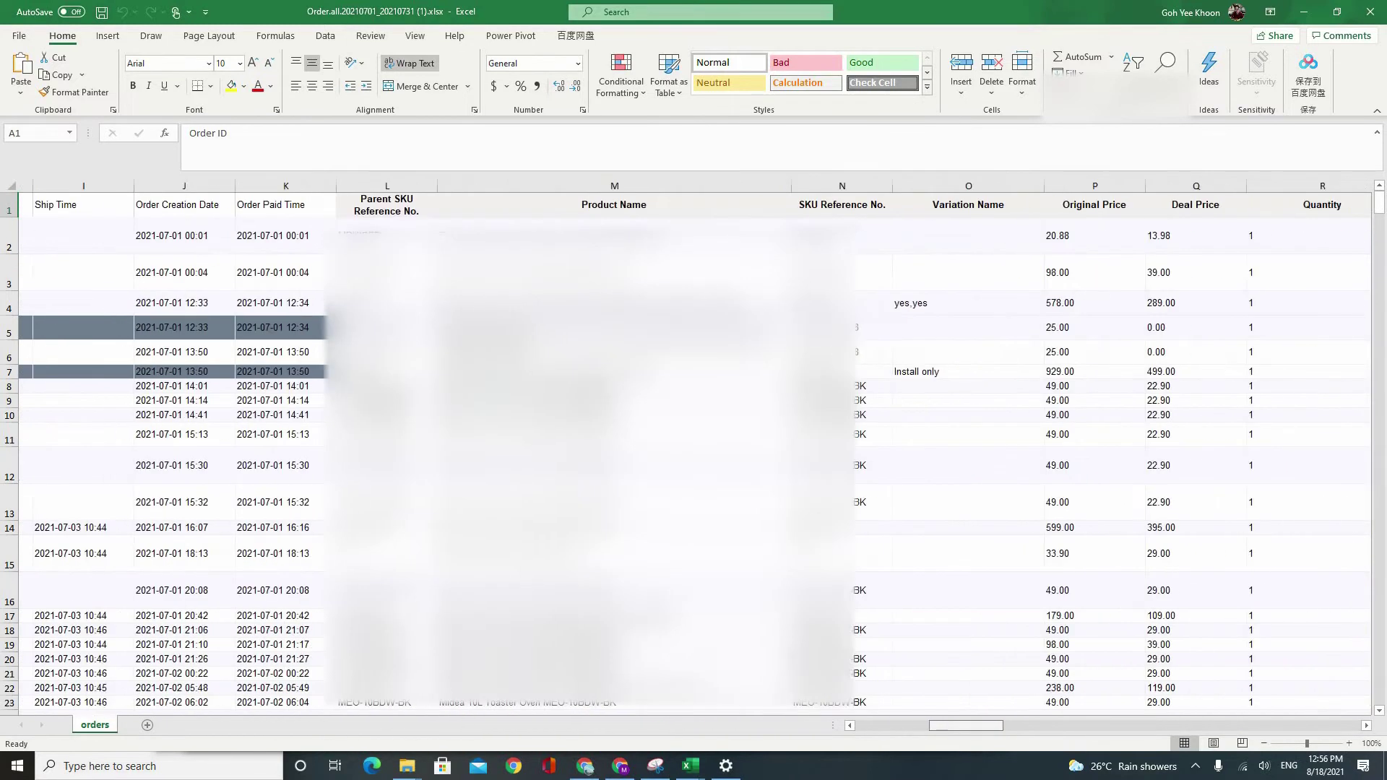
{"action": "left_click", "coordinate": [356, 183]}
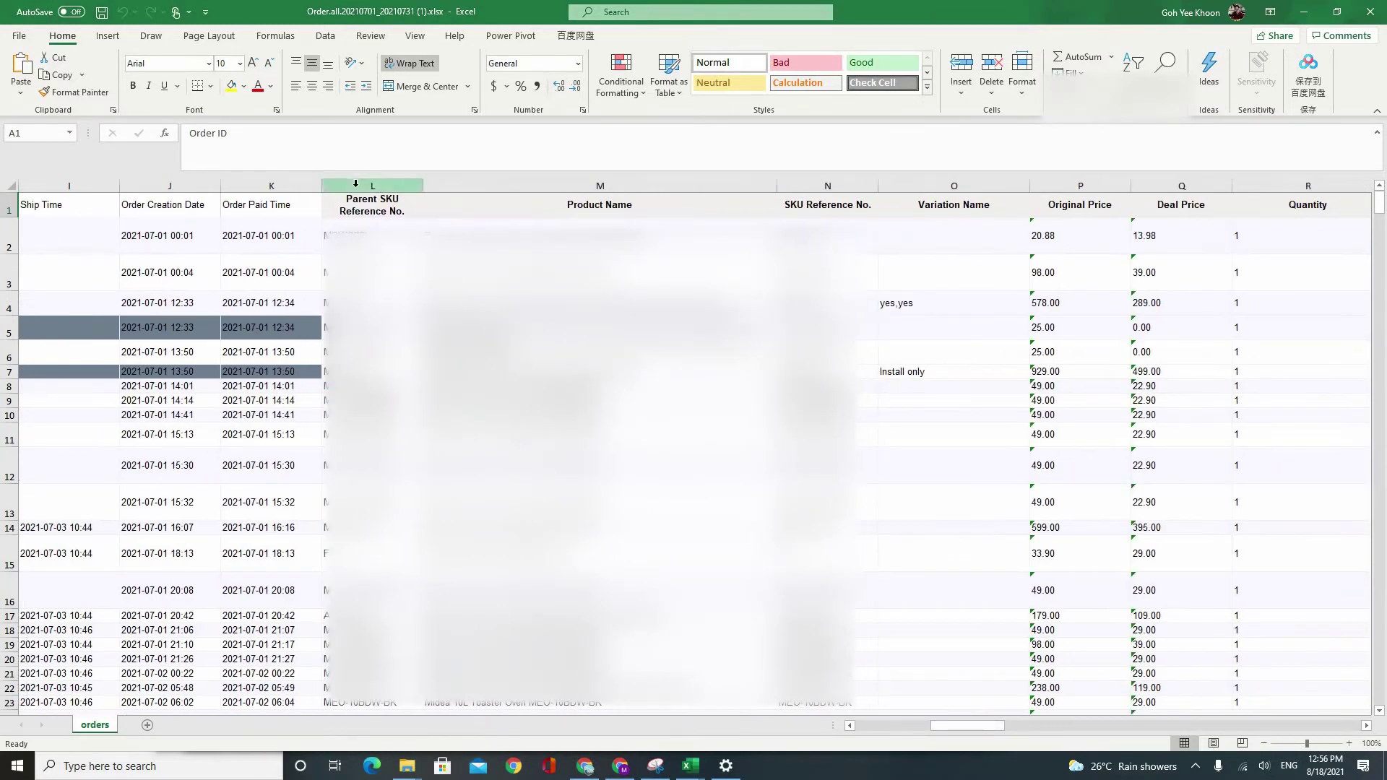
{"action": "left_click", "coordinate": [811, 186]}
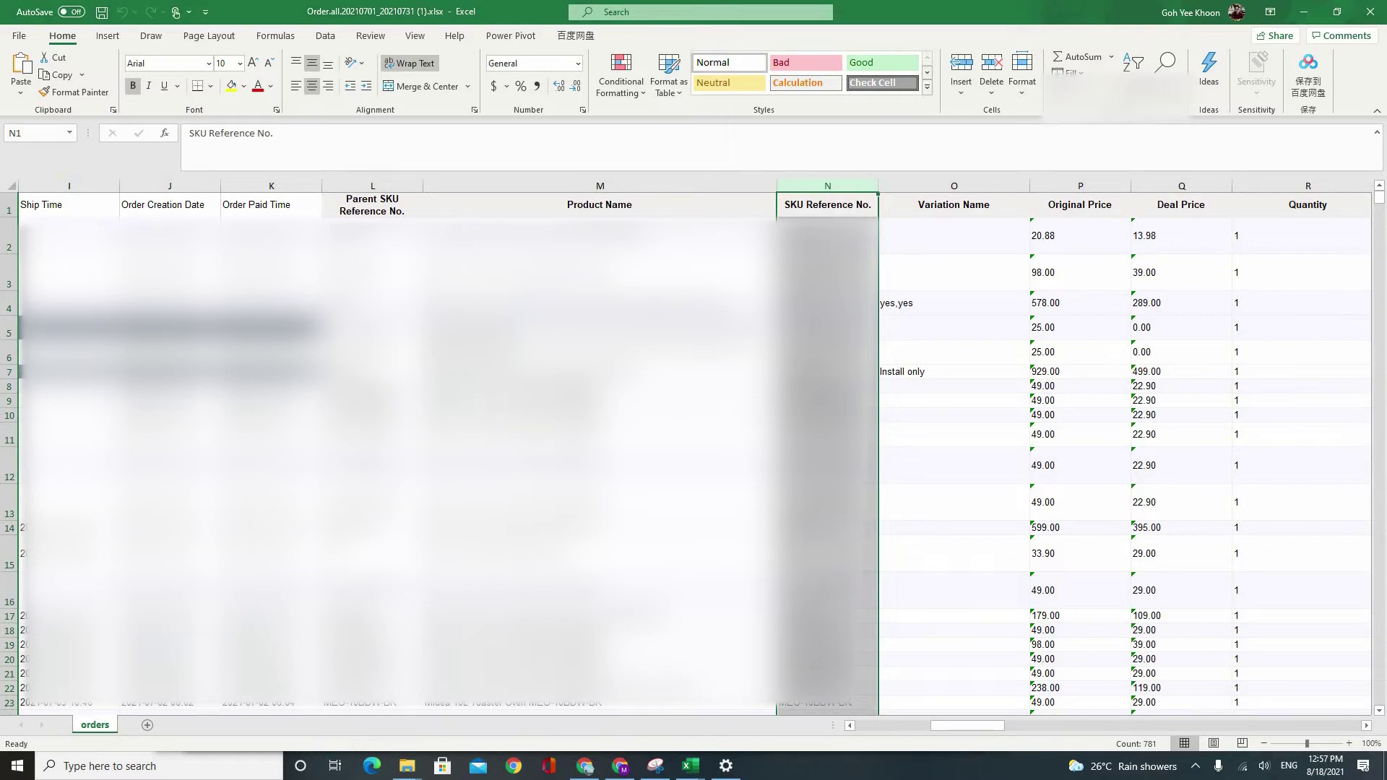
{"action": "scroll", "coordinate": [685, 454], "scroll_direction": "down", "scroll_amount": 11}
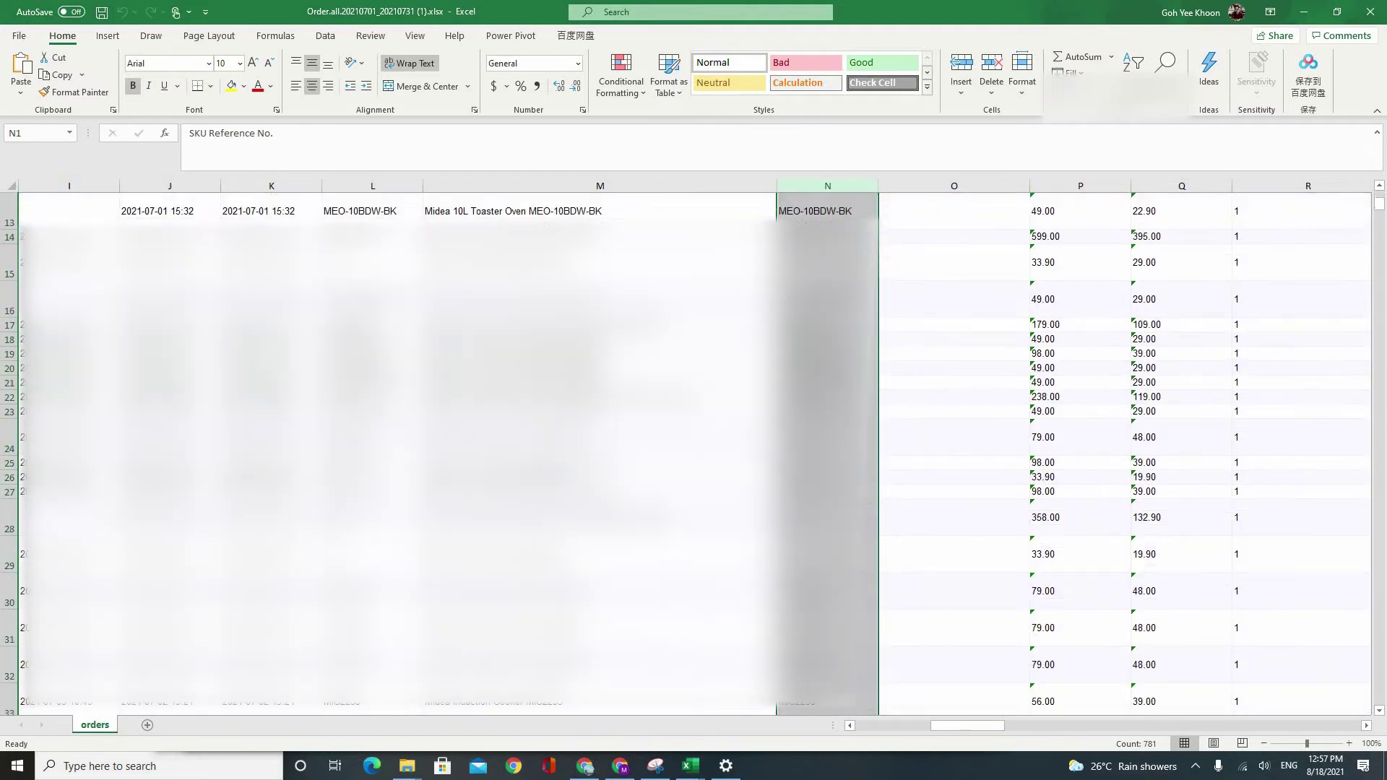
{"action": "scroll", "coordinate": [685, 453], "scroll_direction": "down", "scroll_amount": 9}
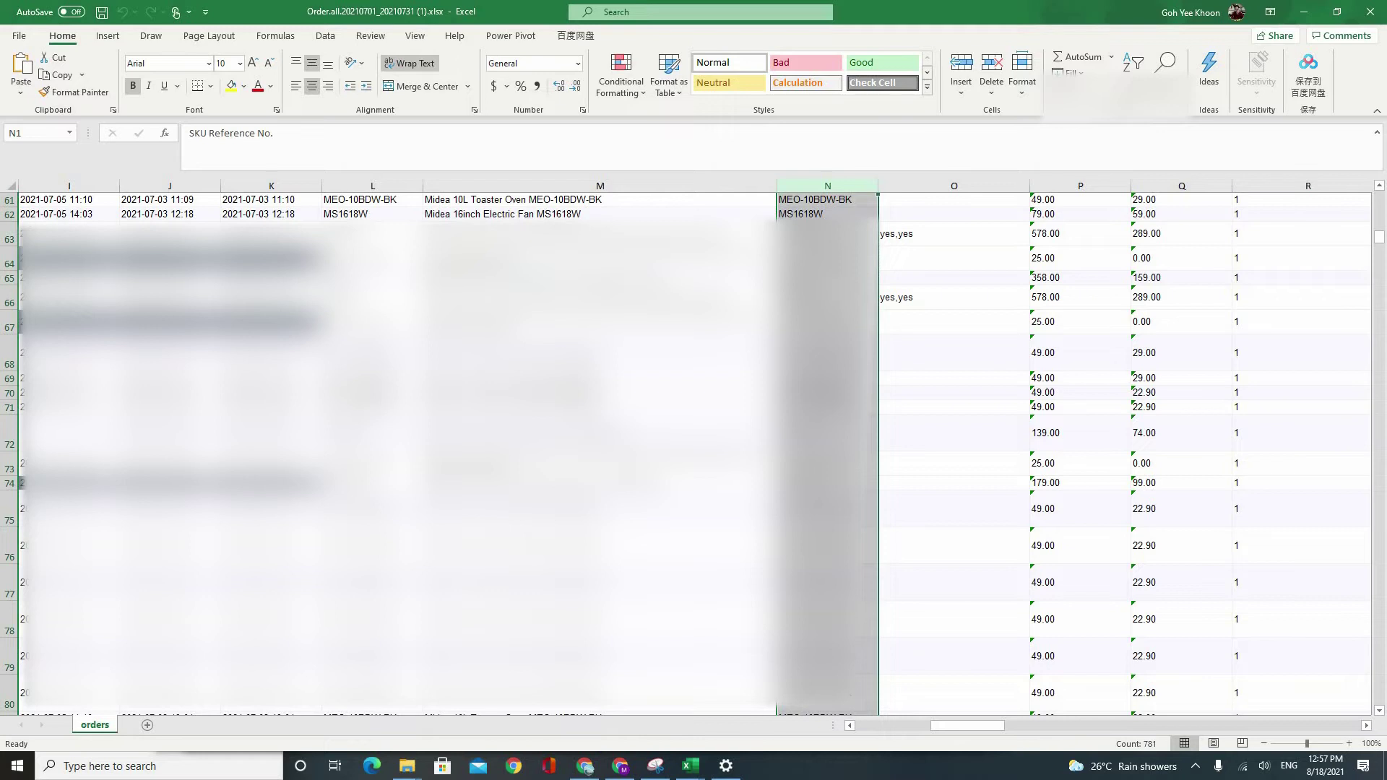
{"action": "scroll", "coordinate": [825, 188], "scroll_direction": "up", "scroll_amount": 20}
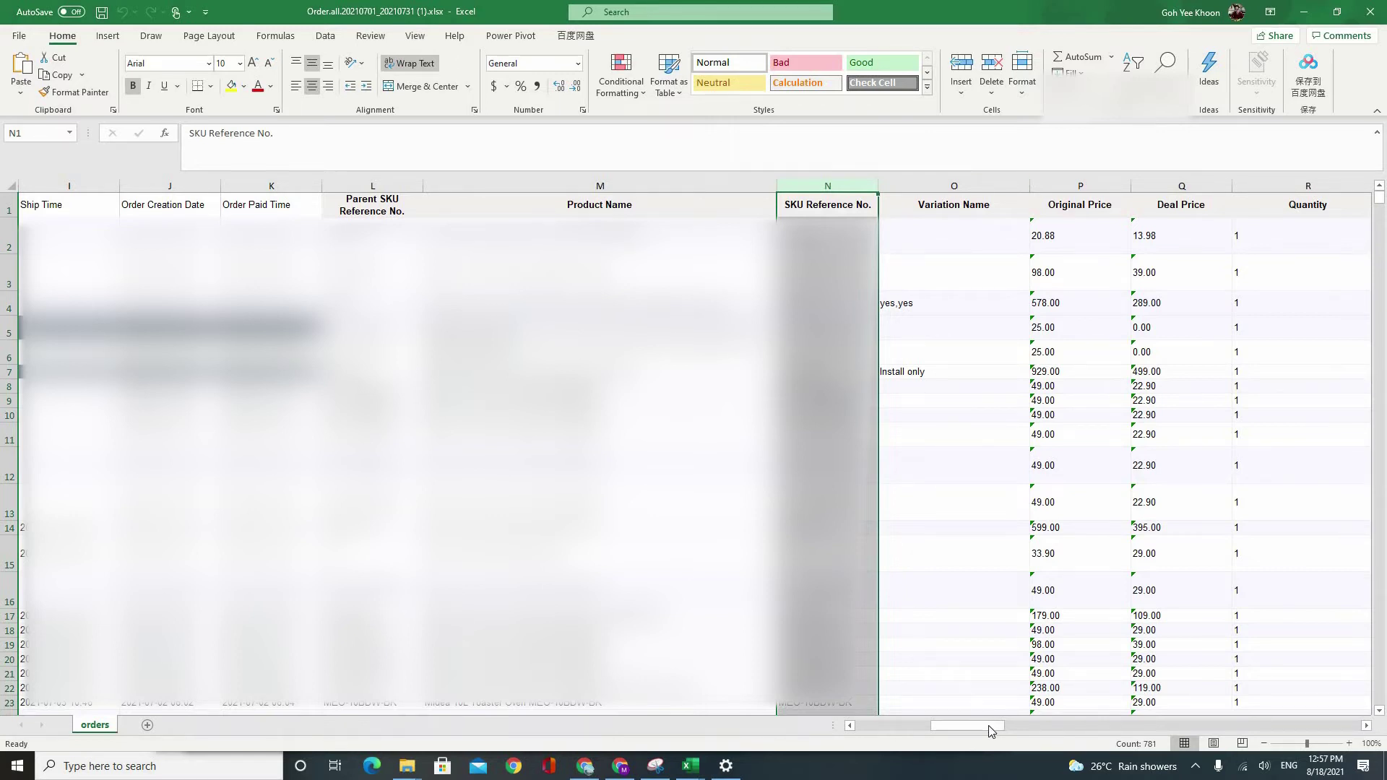
Step: Convert the Deal Price values from Q2 downward from text to numbers
{"action": "scroll", "coordinate": [1017, 728], "scroll_direction": "right", "scroll_amount": 5}
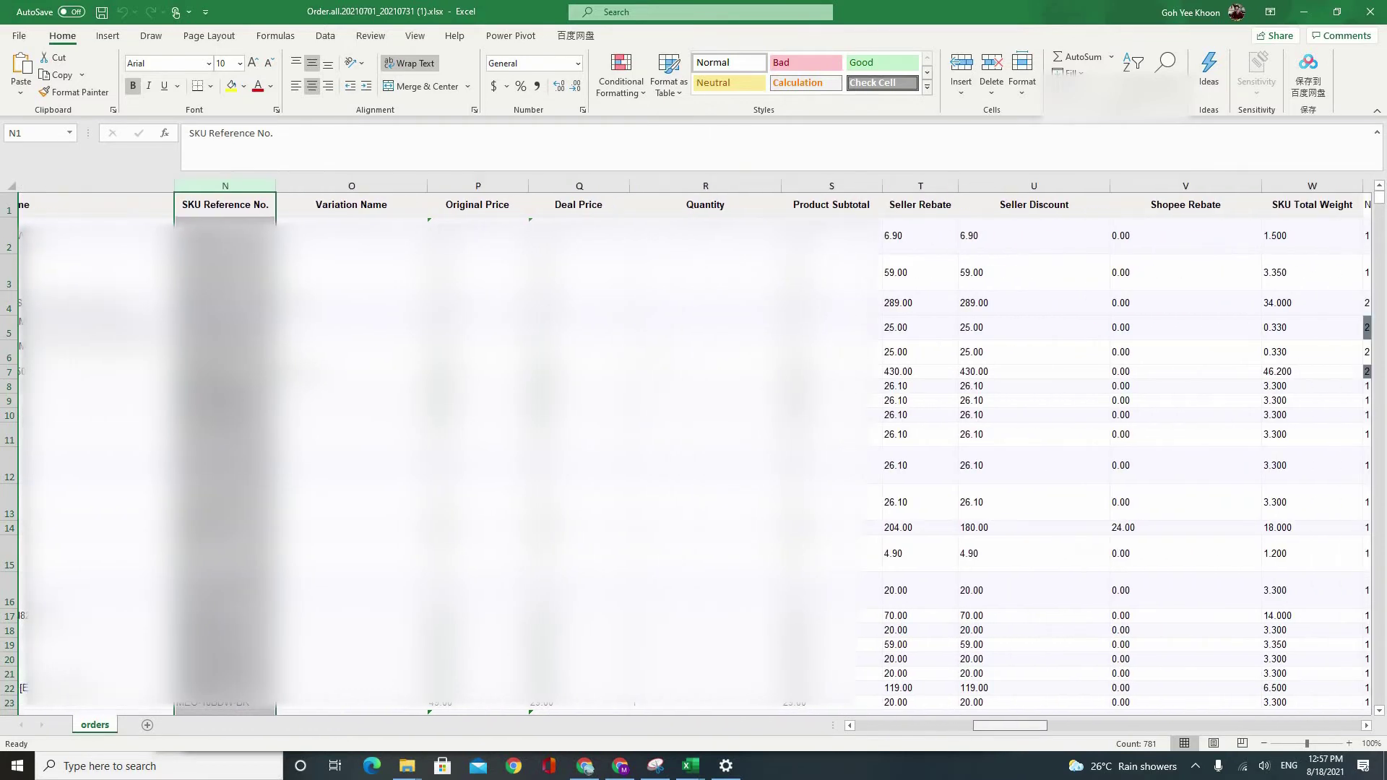
{"action": "left_click", "coordinate": [436, 186]}
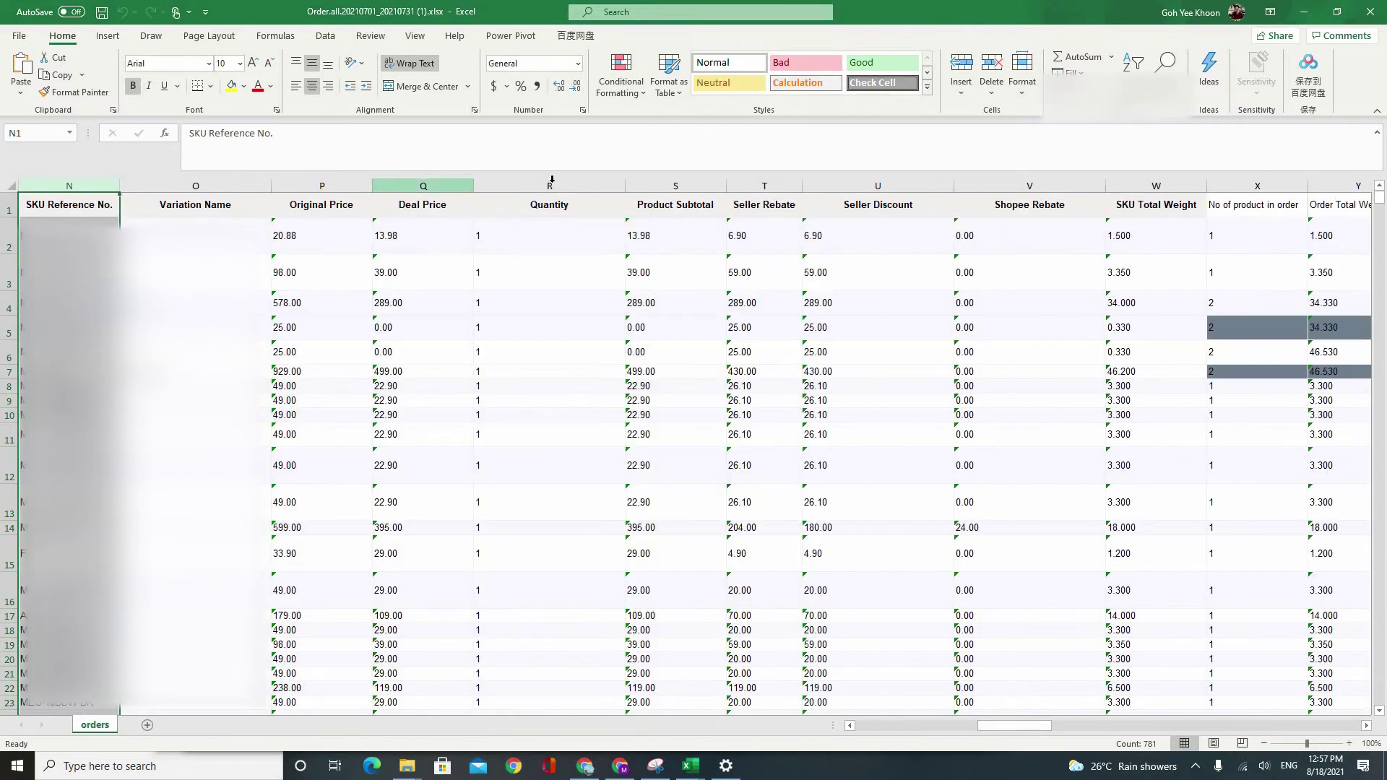
{"action": "left_click", "coordinate": [549, 186], "text": "shift"}
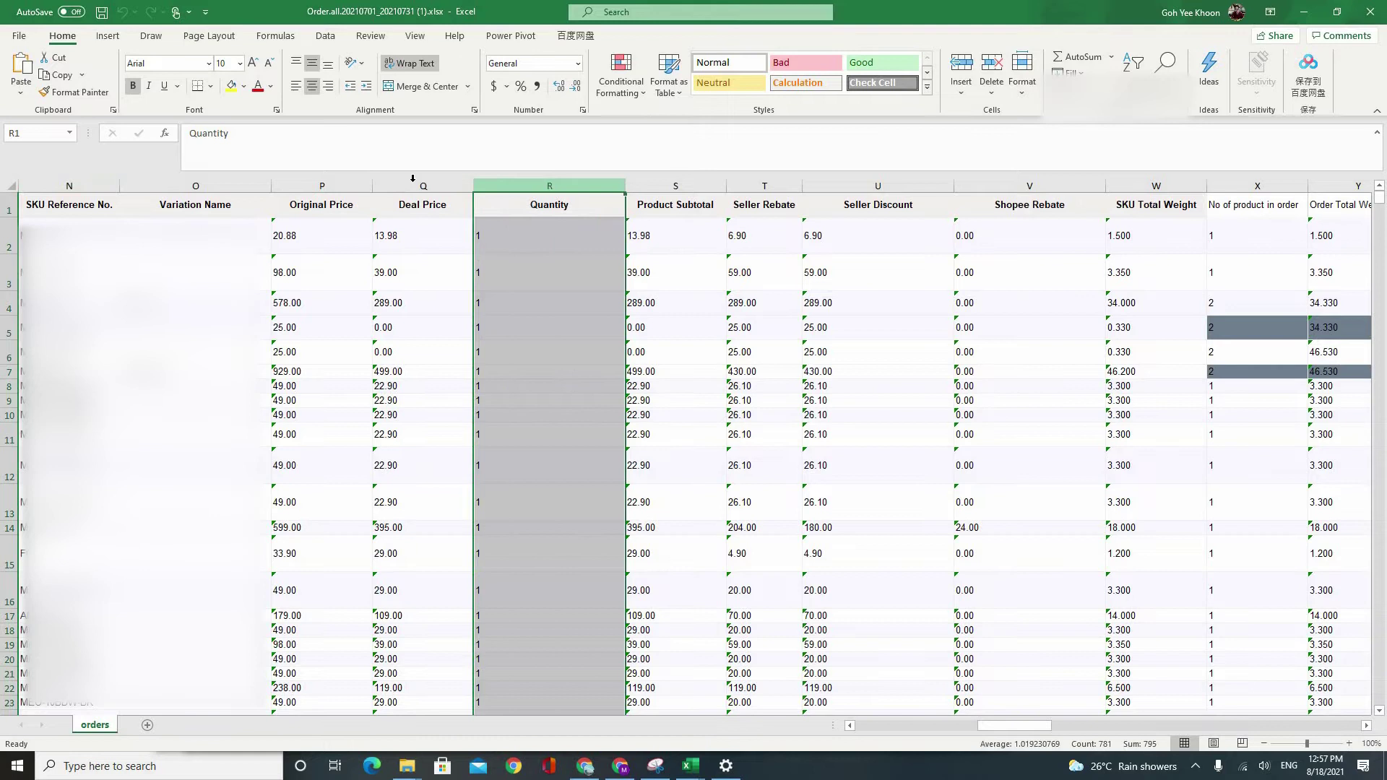
{"action": "left_click", "coordinate": [413, 186]}
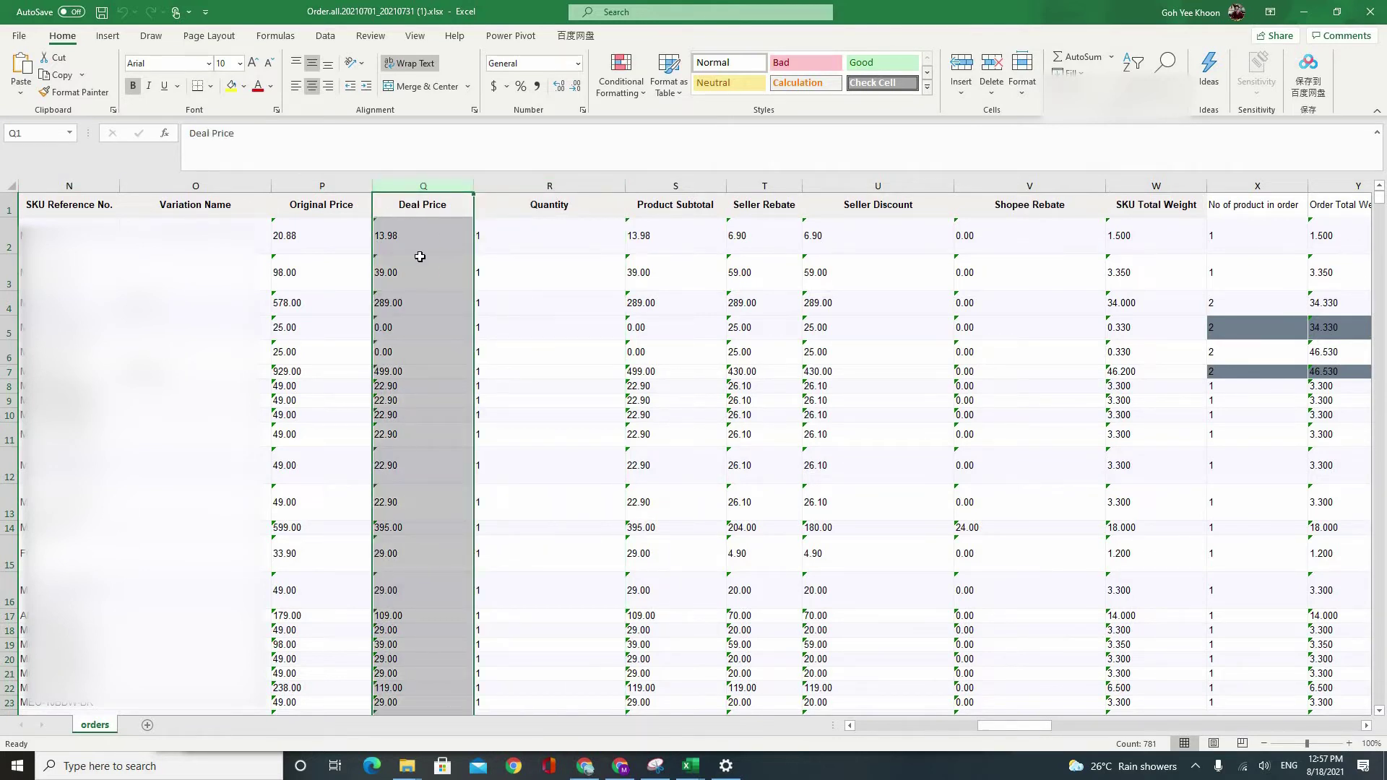
{"action": "left_click", "coordinate": [663, 185]}
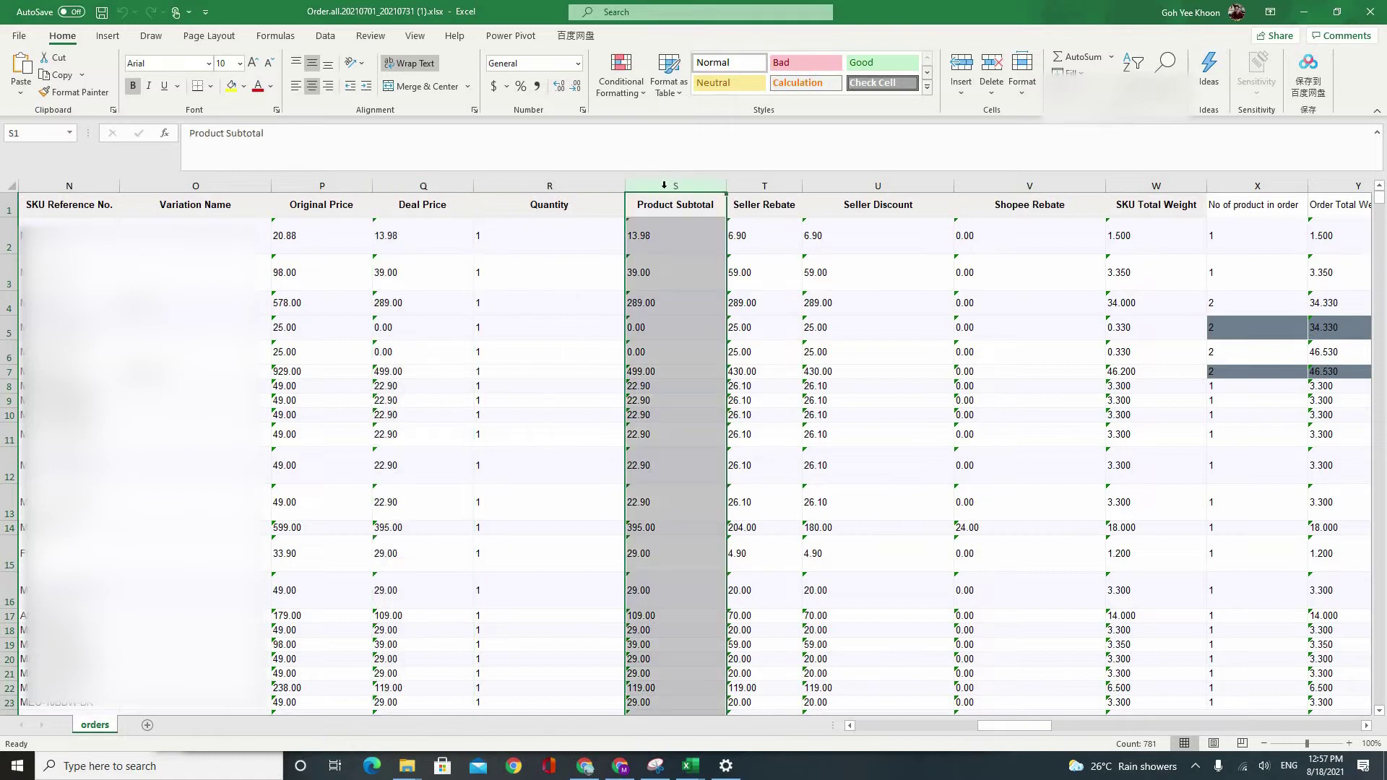
{"action": "left_click", "coordinate": [410, 180]}
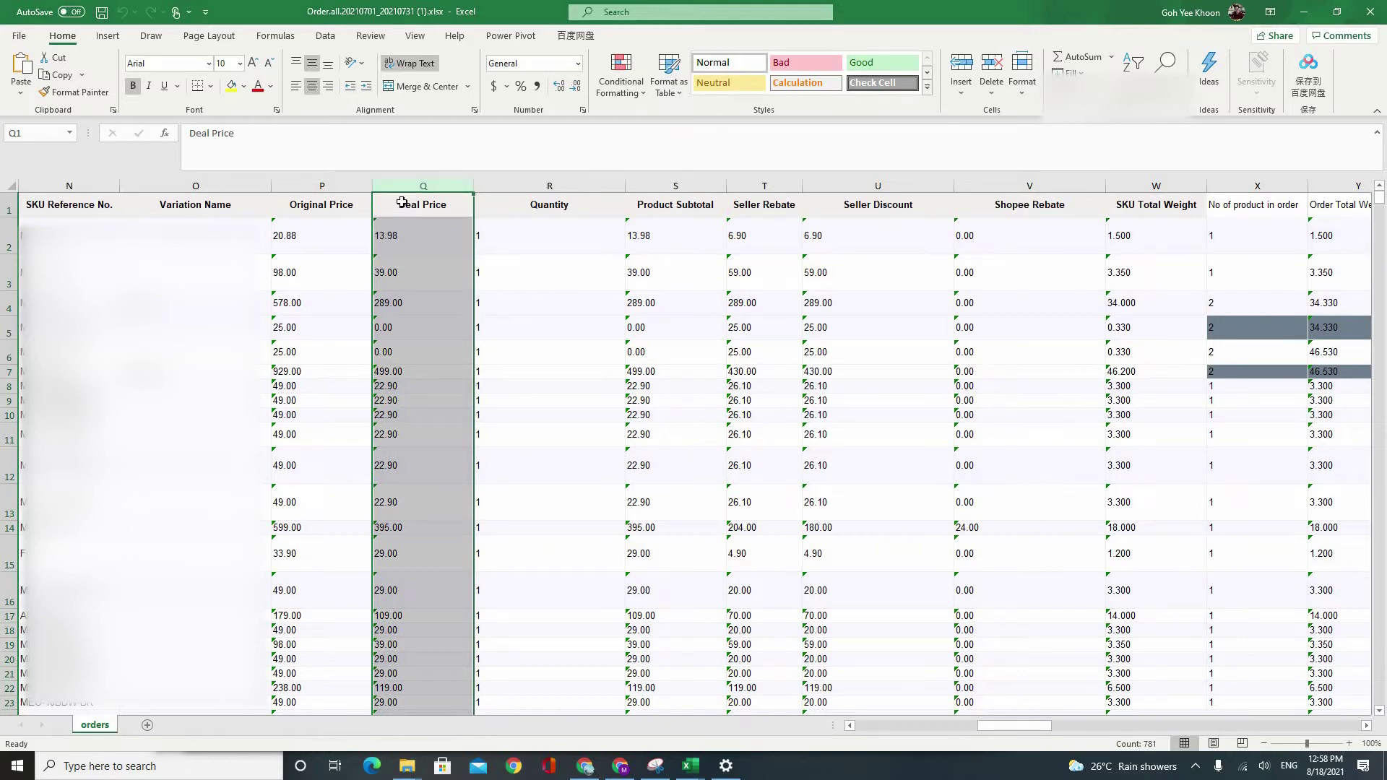
{"action": "left_click", "coordinate": [398, 205], "text": "ctrl"}
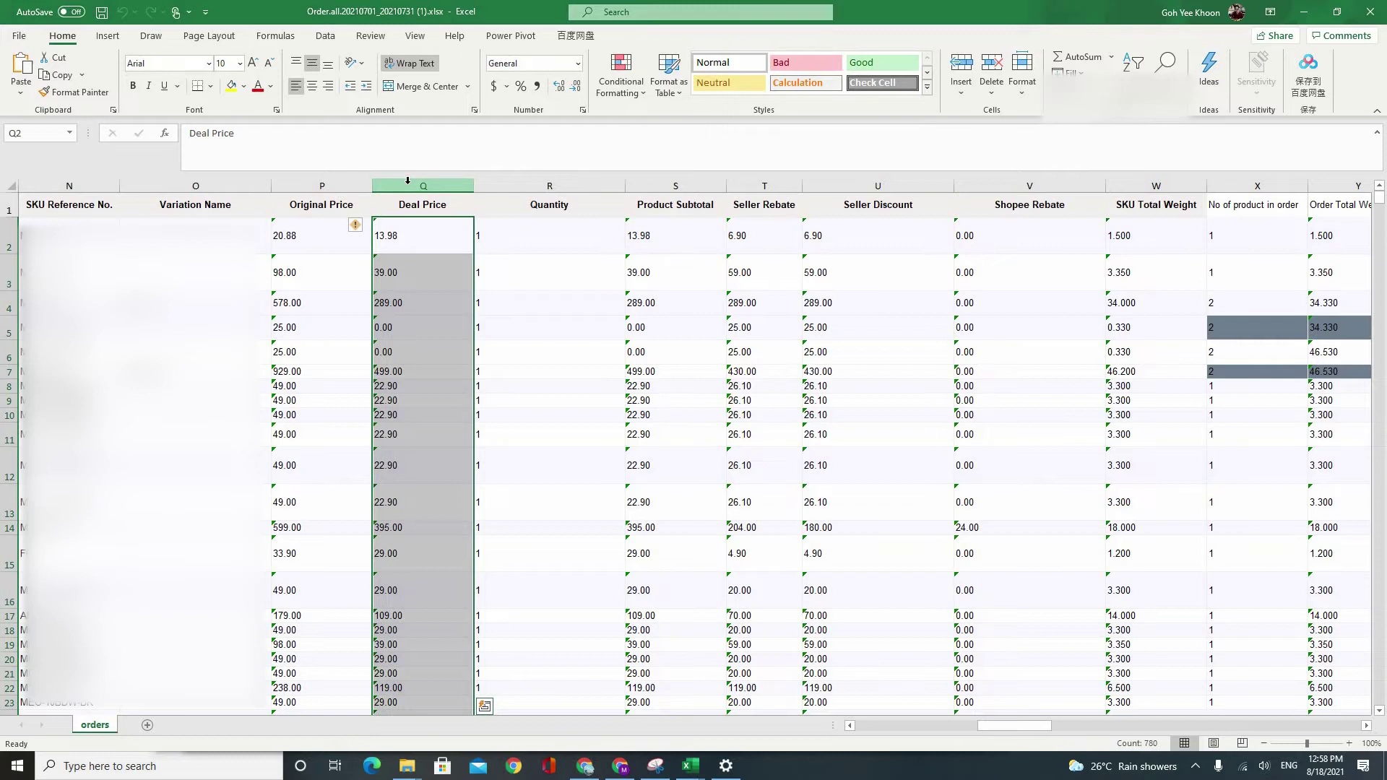
{"action": "left_click", "coordinate": [359, 225]}
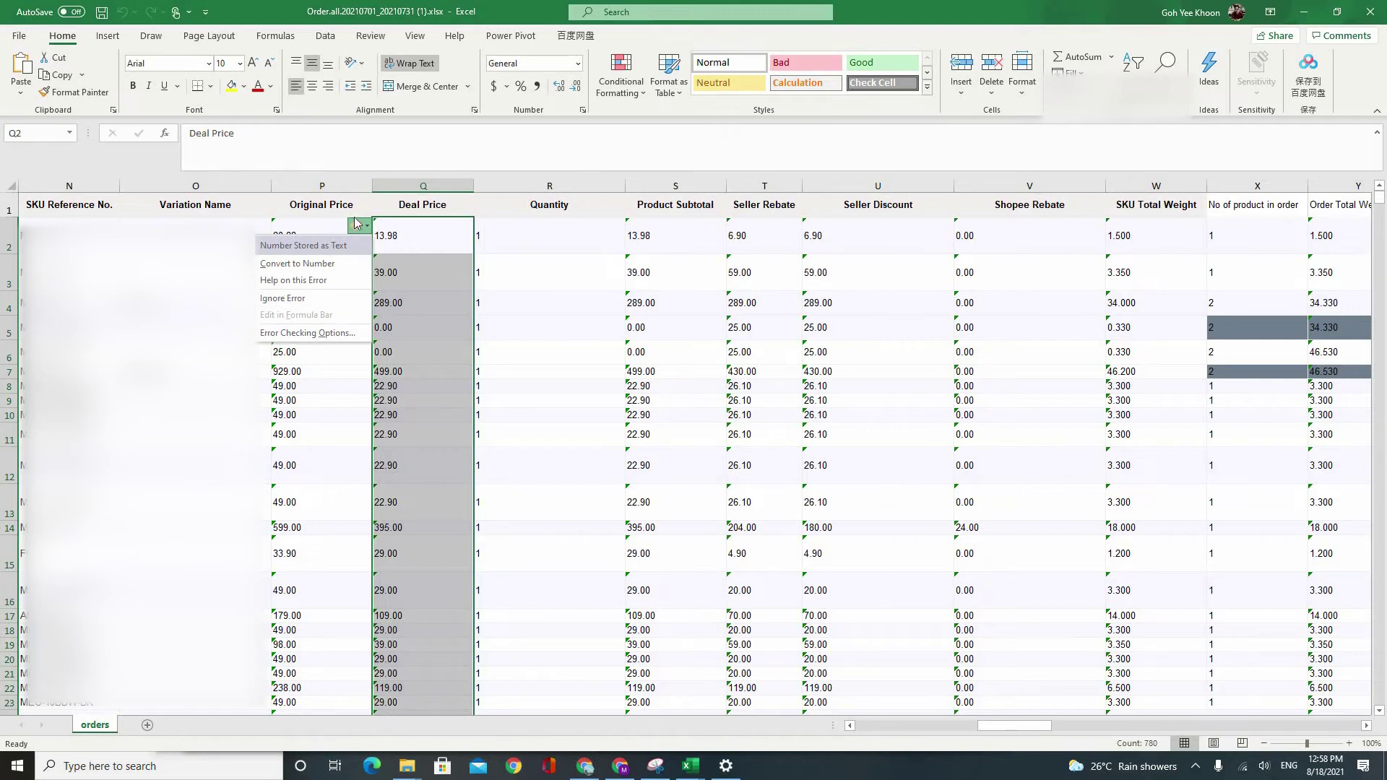
{"action": "key", "text": "Return"}
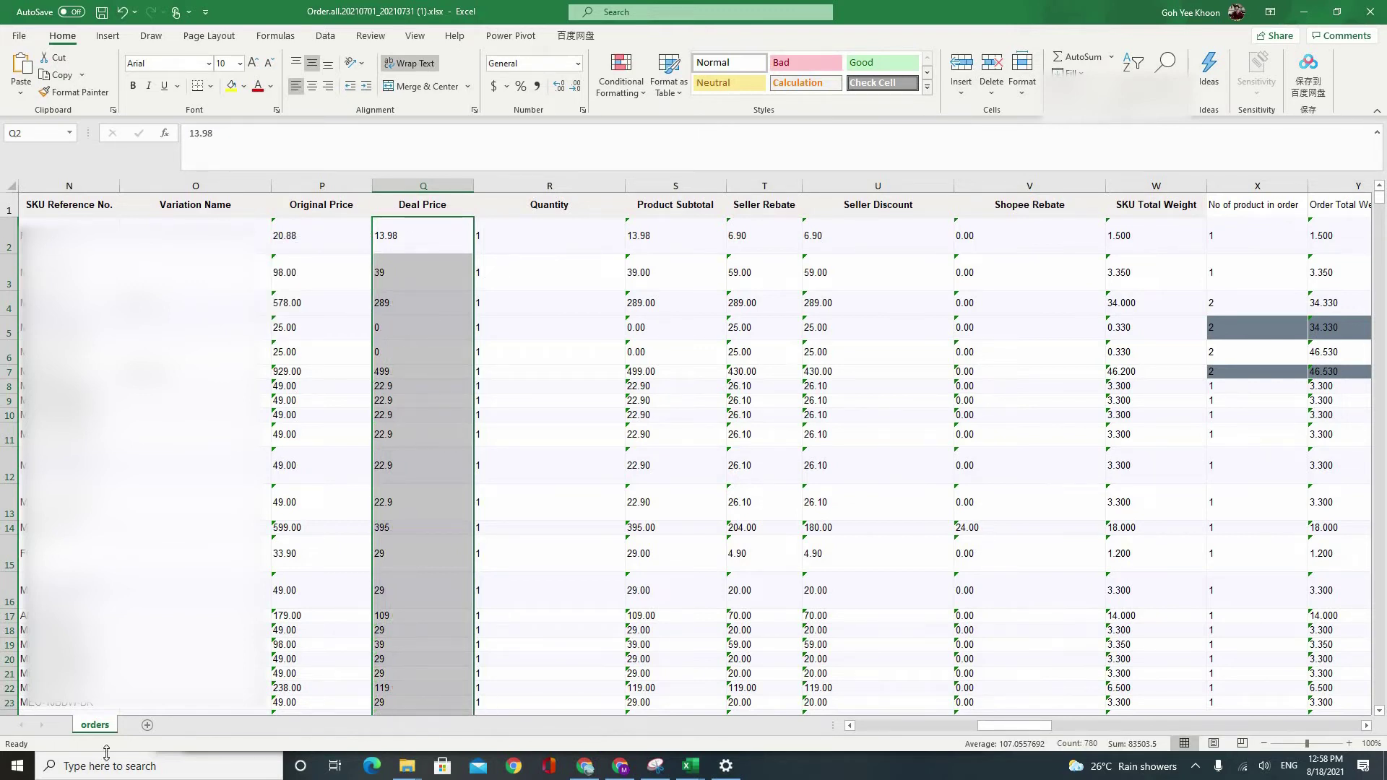
Step: Filter the orders table to exclude Cancelled orders in Order Status
{"action": "left_click", "coordinate": [650, 272]}
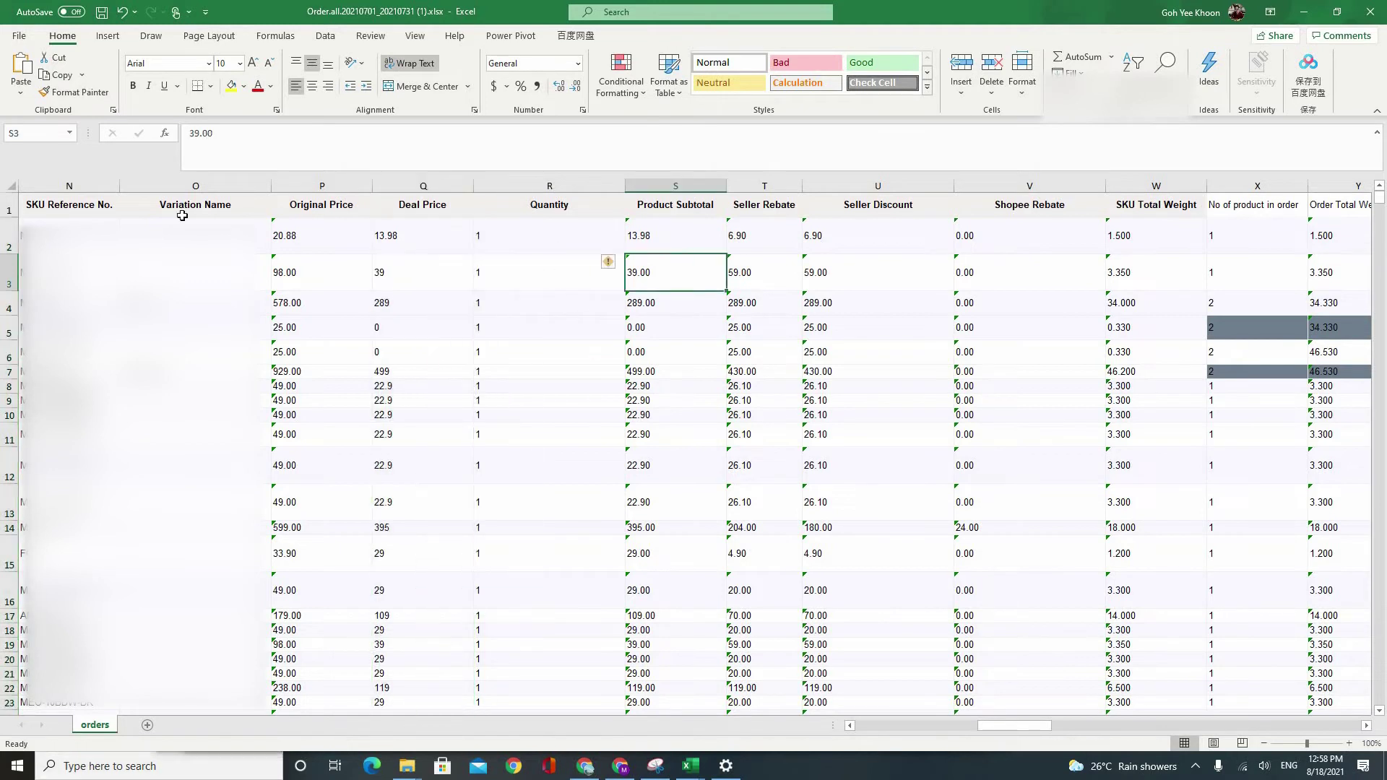
{"action": "scroll", "coordinate": [462, 226], "scroll_direction": "left", "scroll_amount": 5}
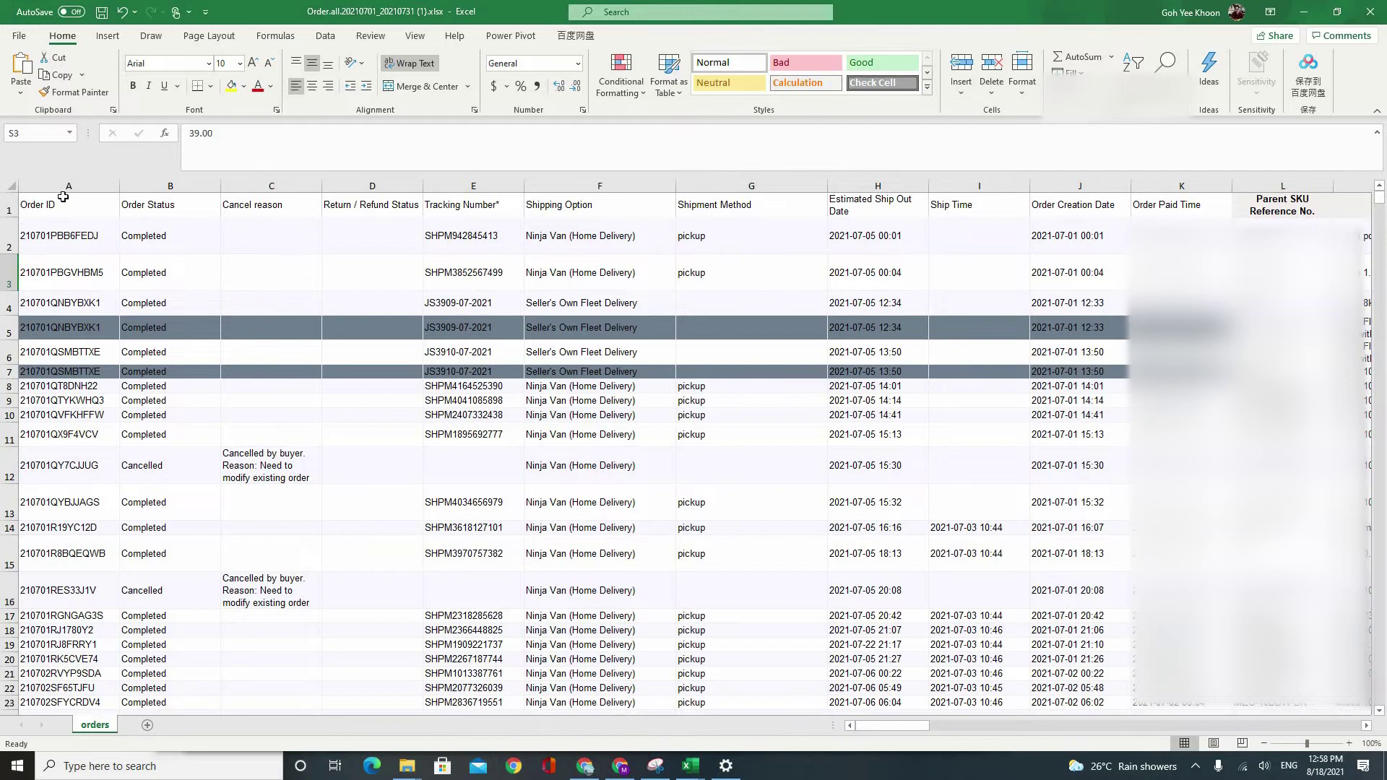
{"action": "left_click", "coordinate": [158, 188]}
{"action": "key", "text": "ctrl+a"}
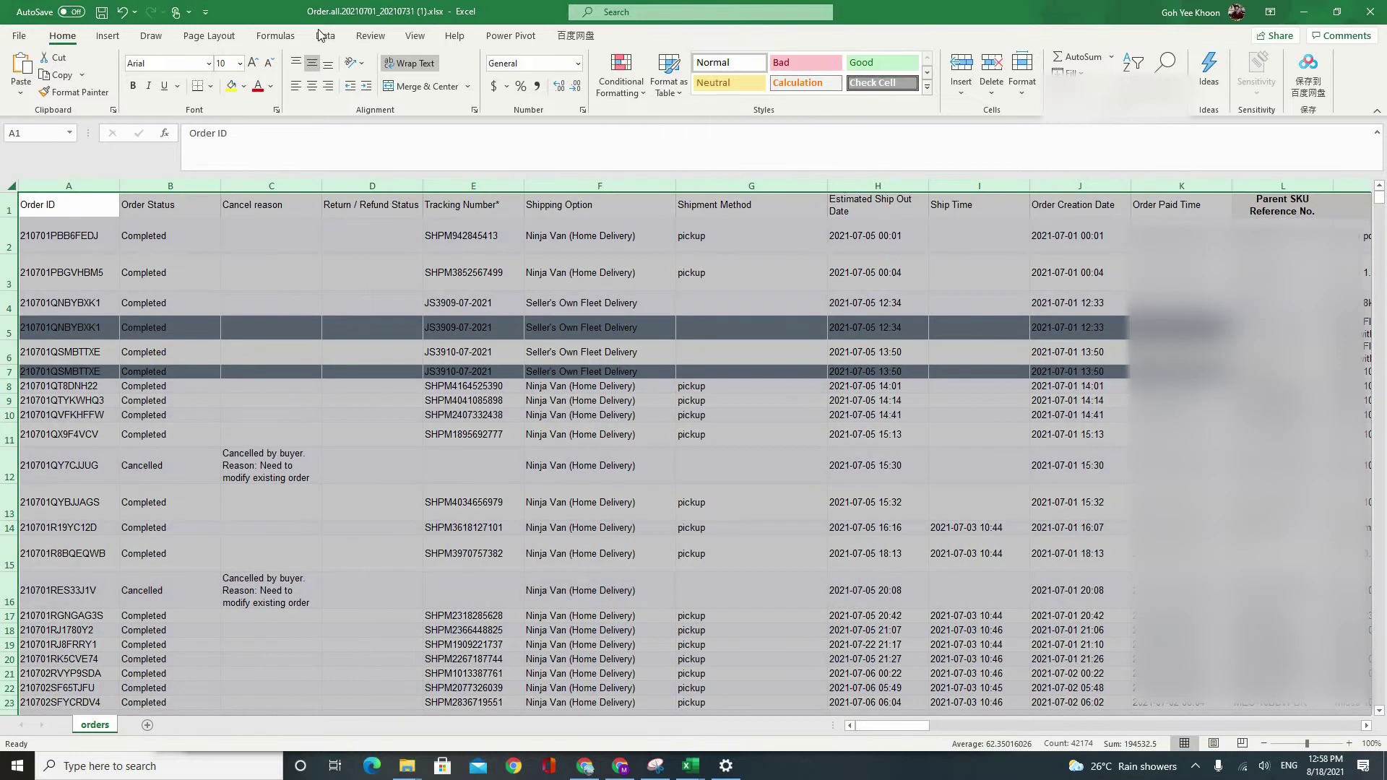
{"action": "left_click", "coordinate": [325, 36]}
{"action": "key", "text": "ctrl+shift+l"}
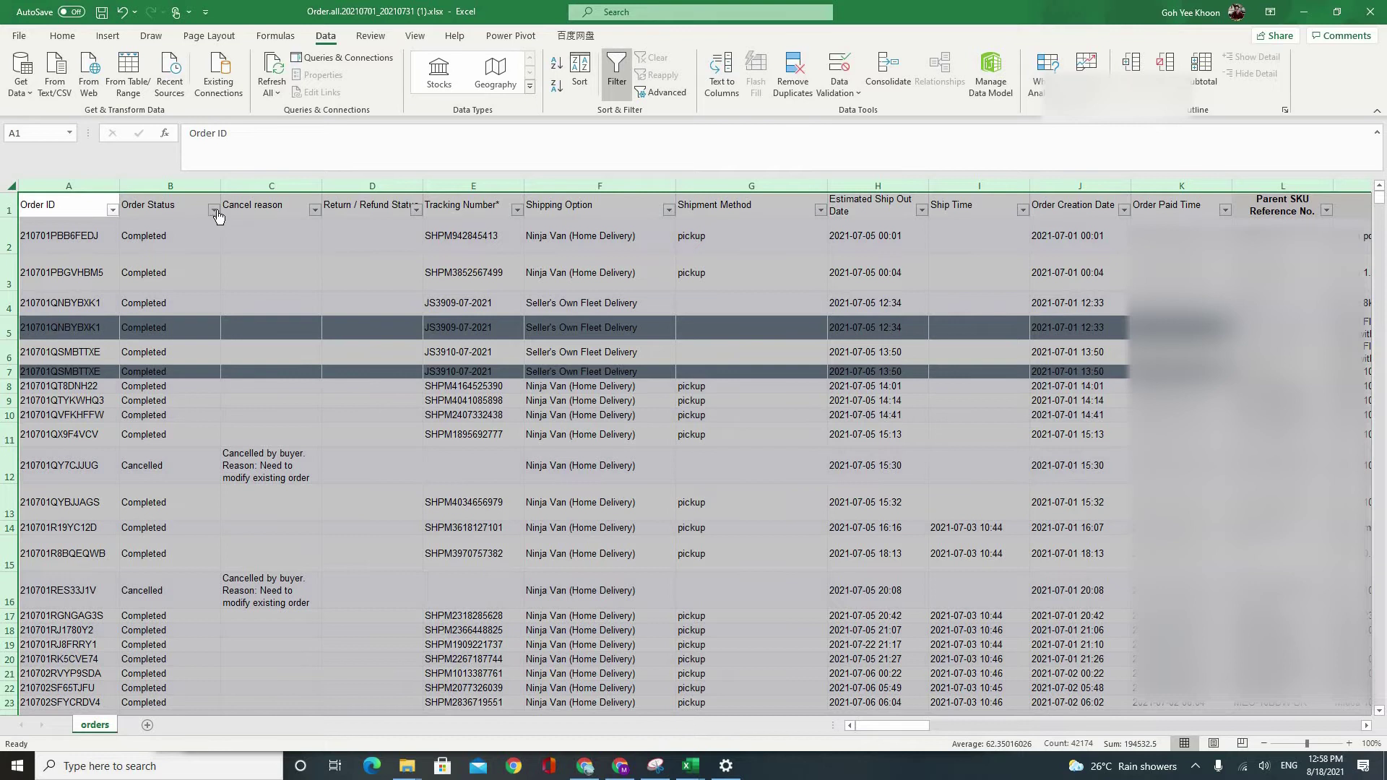
{"action": "left_click", "coordinate": [214, 210]}
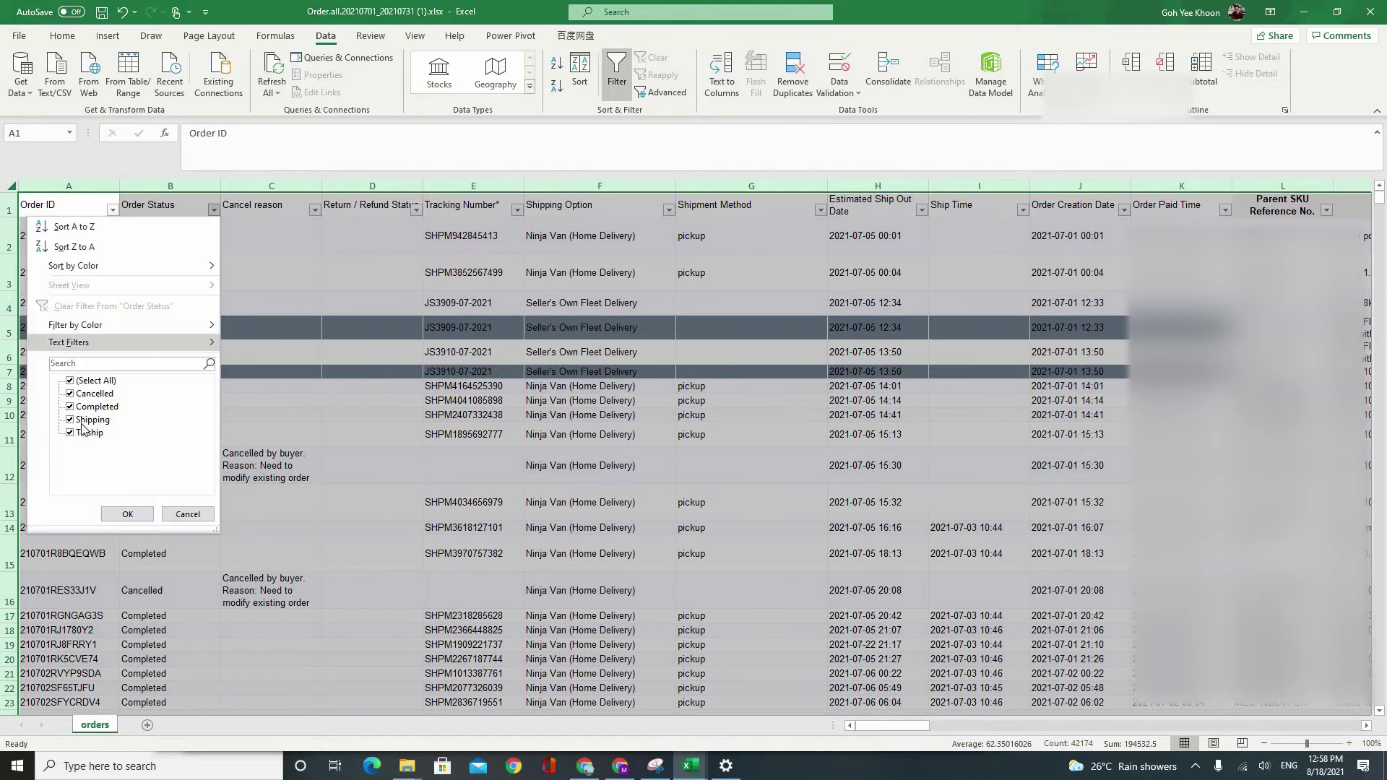
{"action": "left_click", "coordinate": [80, 394]}
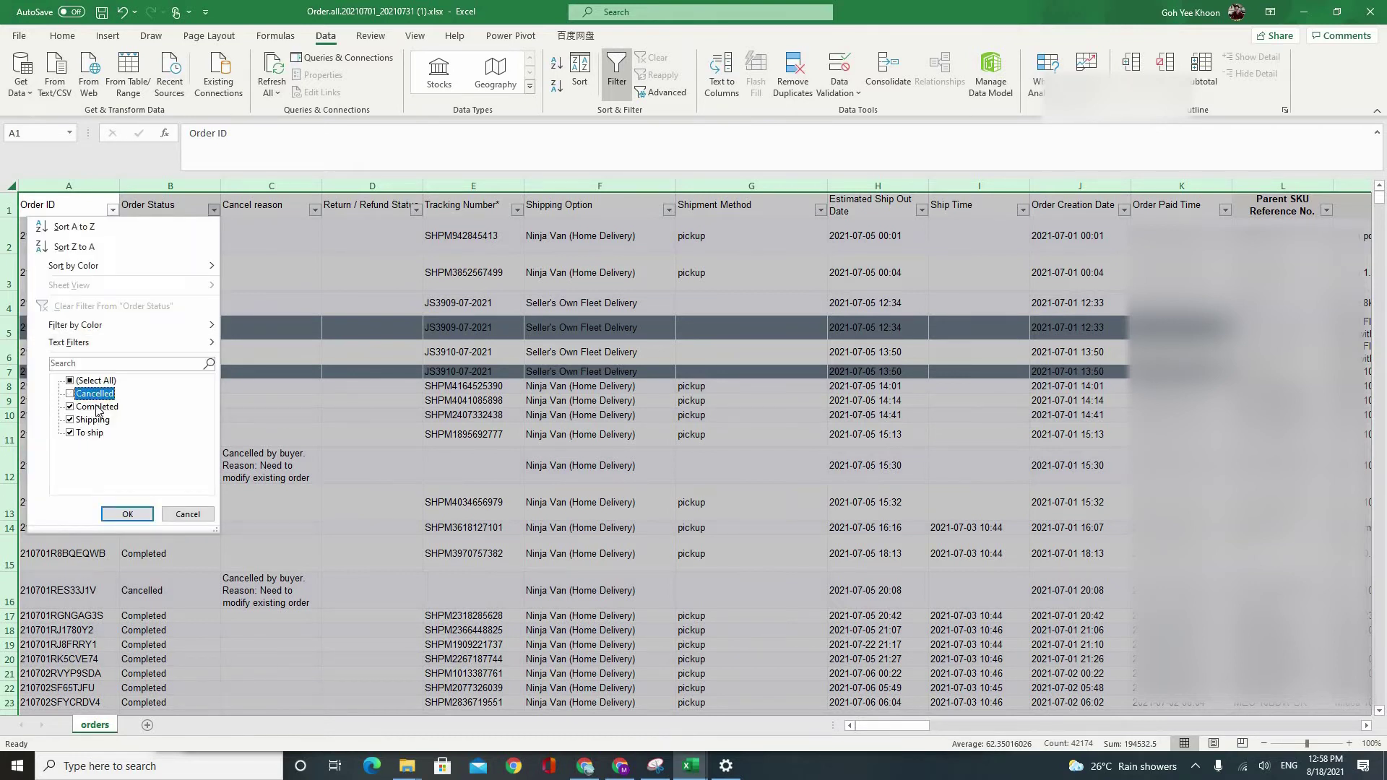
{"action": "left_click", "coordinate": [118, 508]}
{"action": "left_click", "coordinate": [184, 372]}
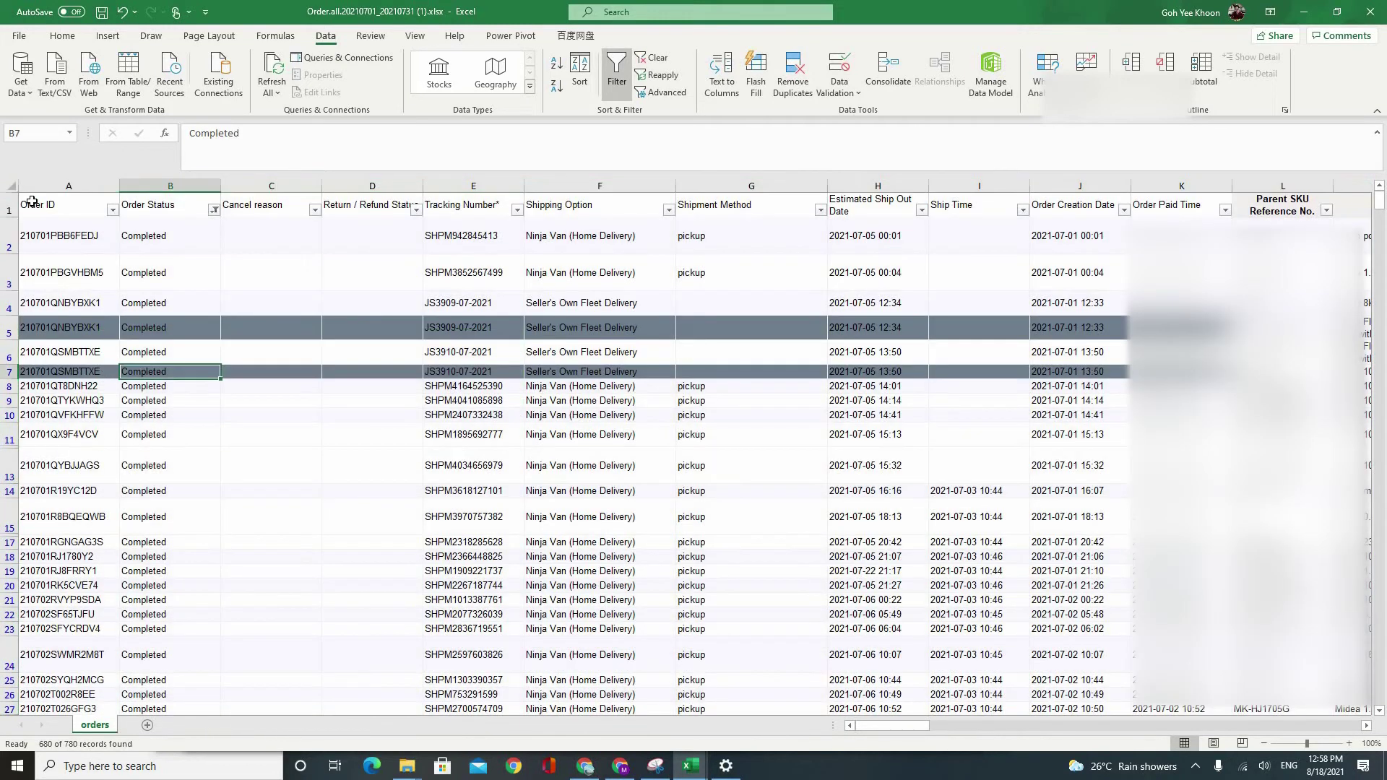
Step: Copy the 680 remaining order rows from A1 and paste them into a new Sheet1
{"action": "left_click", "coordinate": [47, 203]}
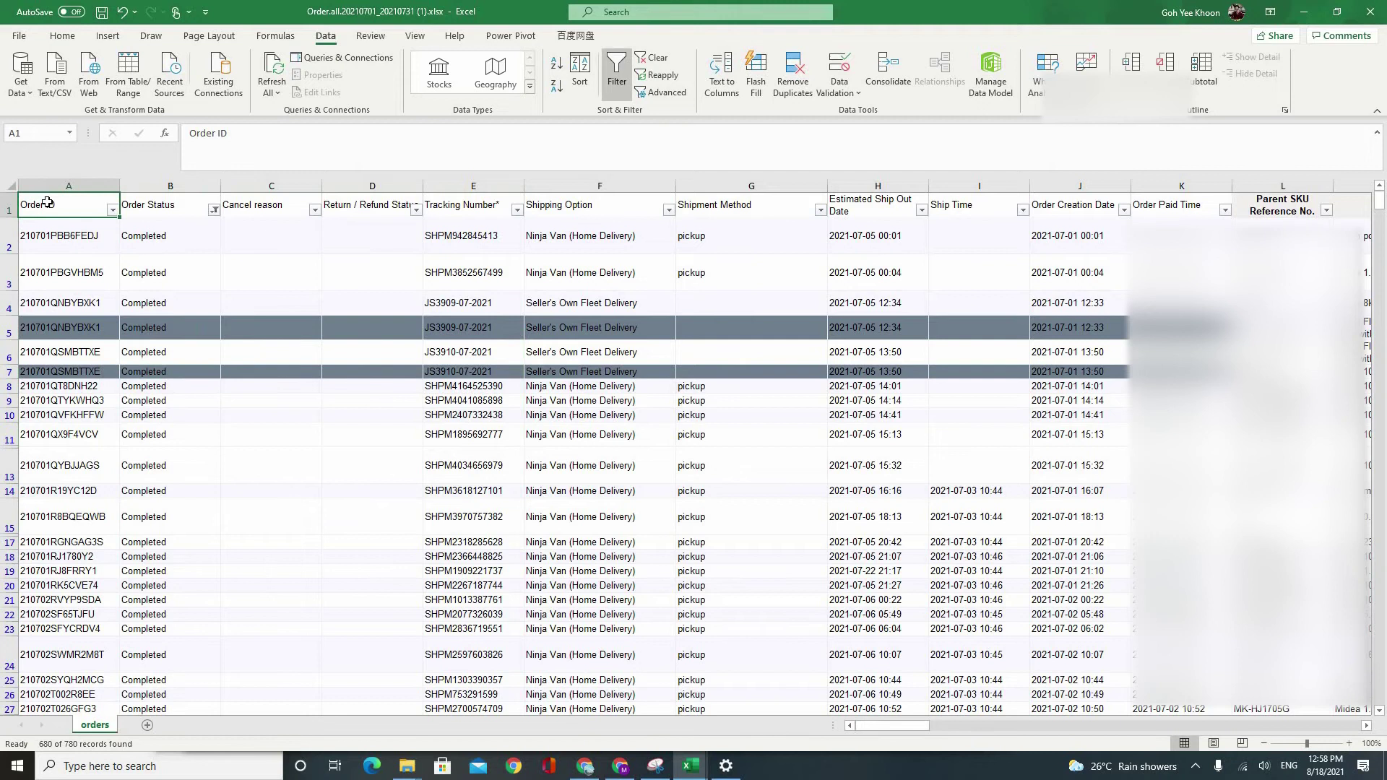
{"action": "key", "text": "ctrl+shift+Right"}
{"action": "key", "text": "ctrl+shift+Down"}
{"action": "key", "text": "ctrl+c"}
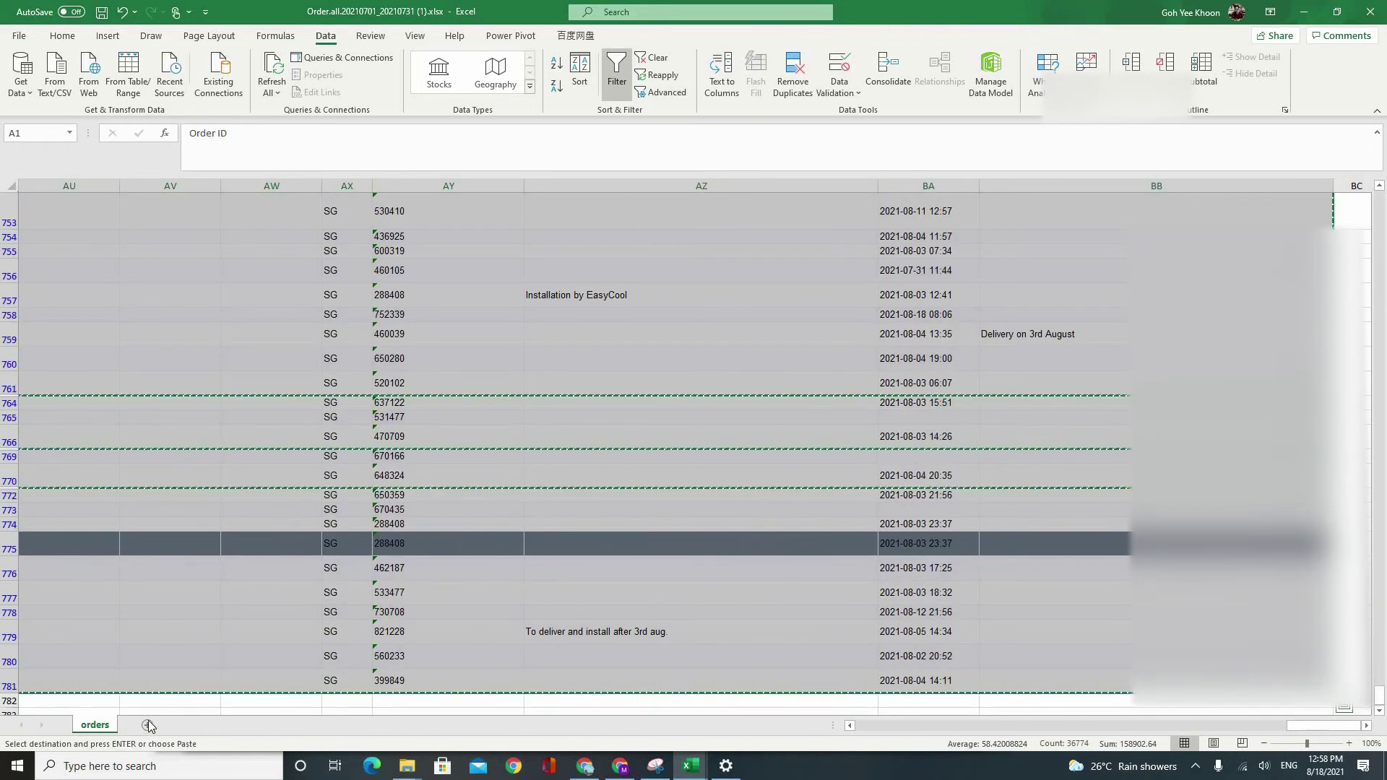
{"action": "left_click", "coordinate": [148, 725]}
{"action": "key", "text": "ctrl+v"}
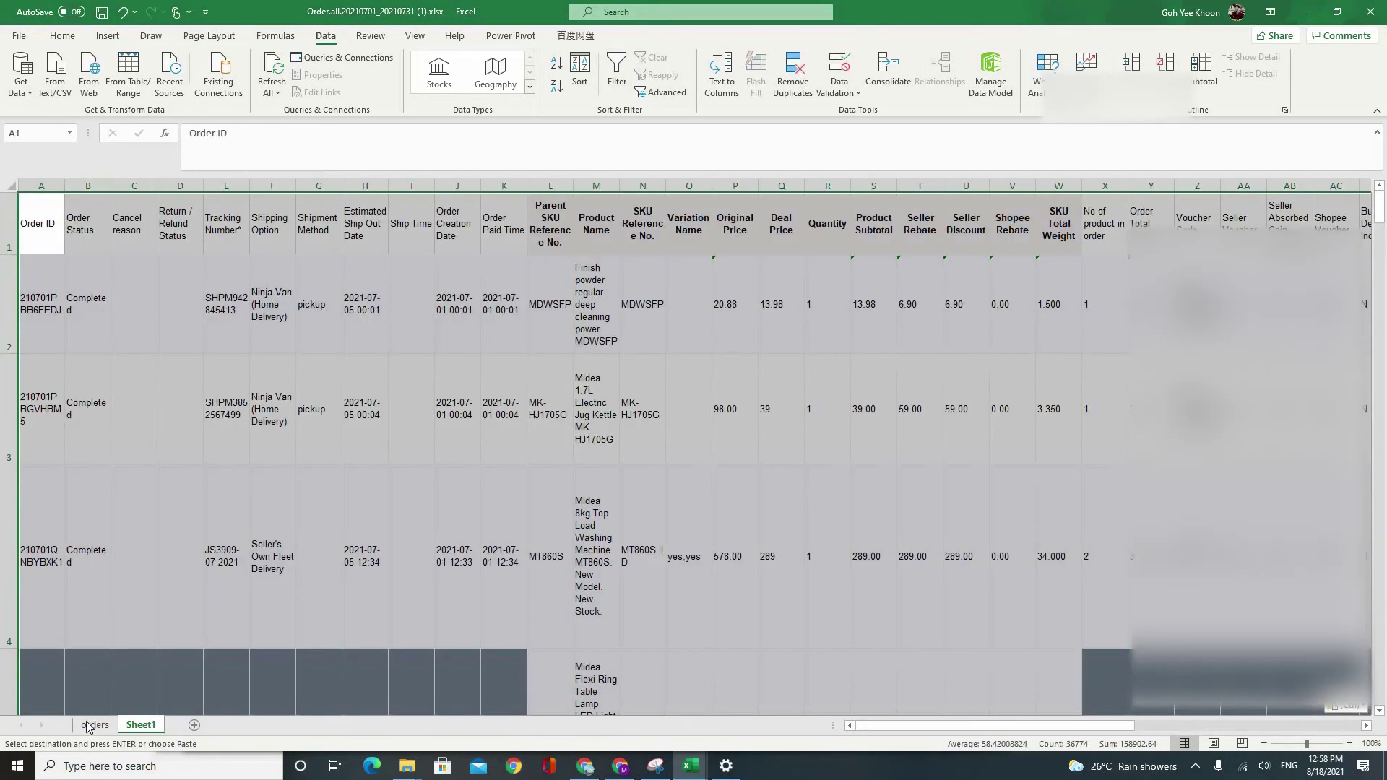
Step: Permanently delete the original unfiltered orders sheet
{"action": "right_click", "coordinate": [87, 726]}
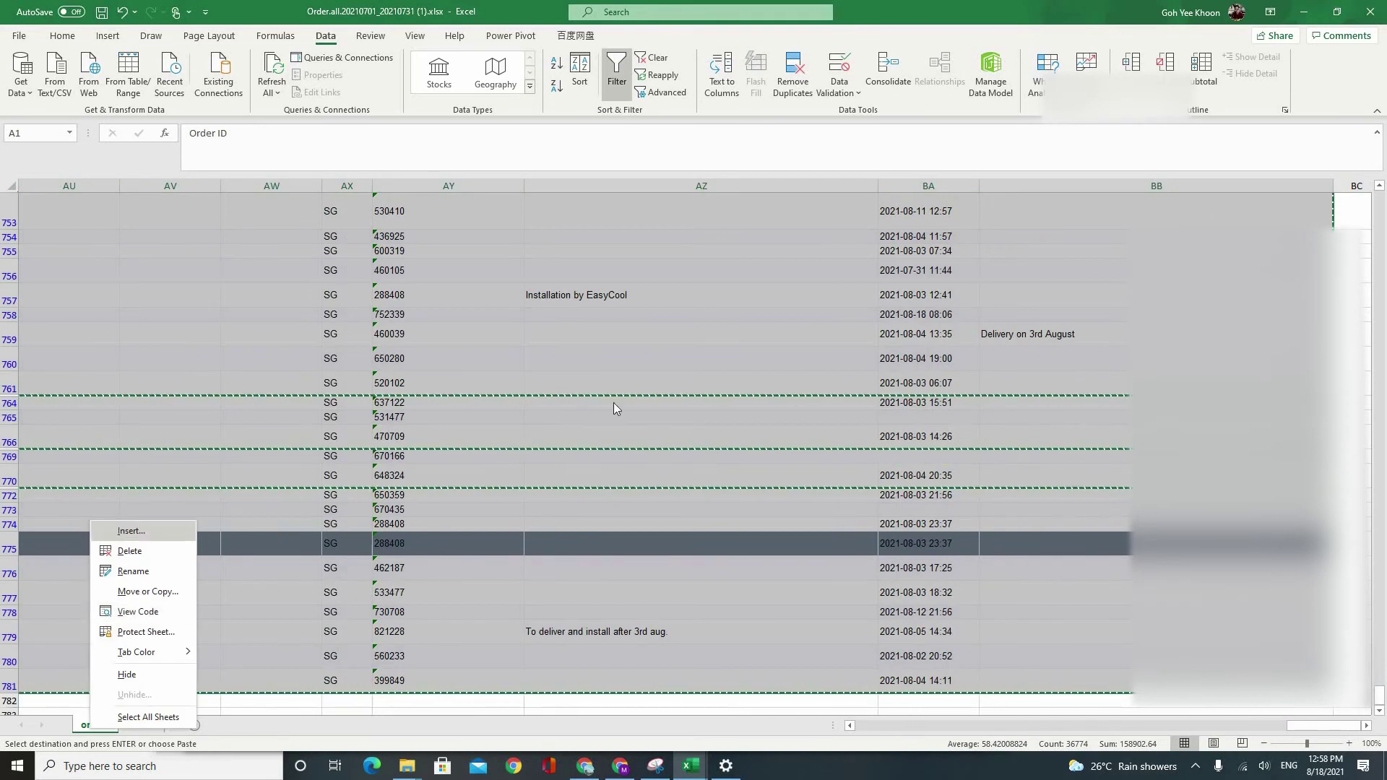
{"action": "key", "text": "d"}
{"action": "left_click", "coordinate": [662, 419]}
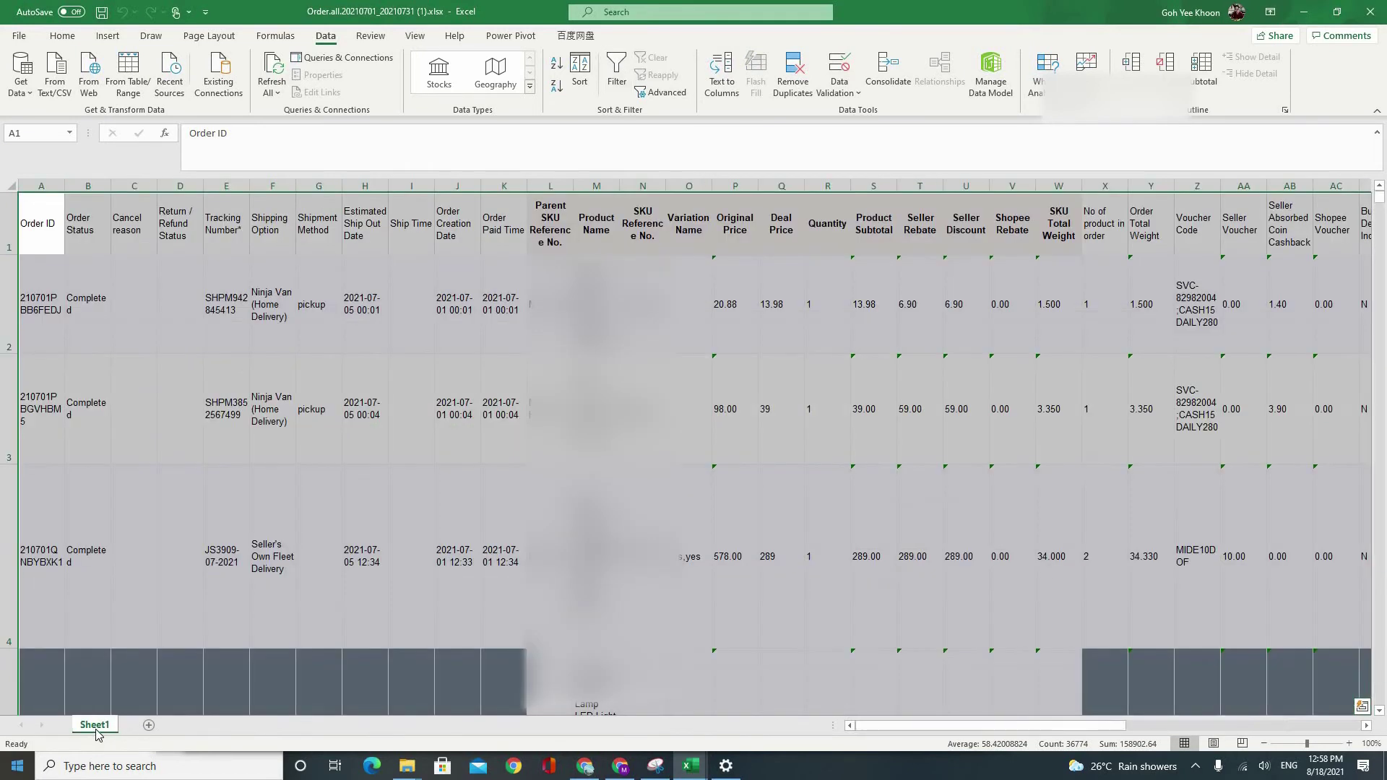
Step: Rename Sheet1 to 'Orders'
{"action": "right_click", "coordinate": [101, 724]}
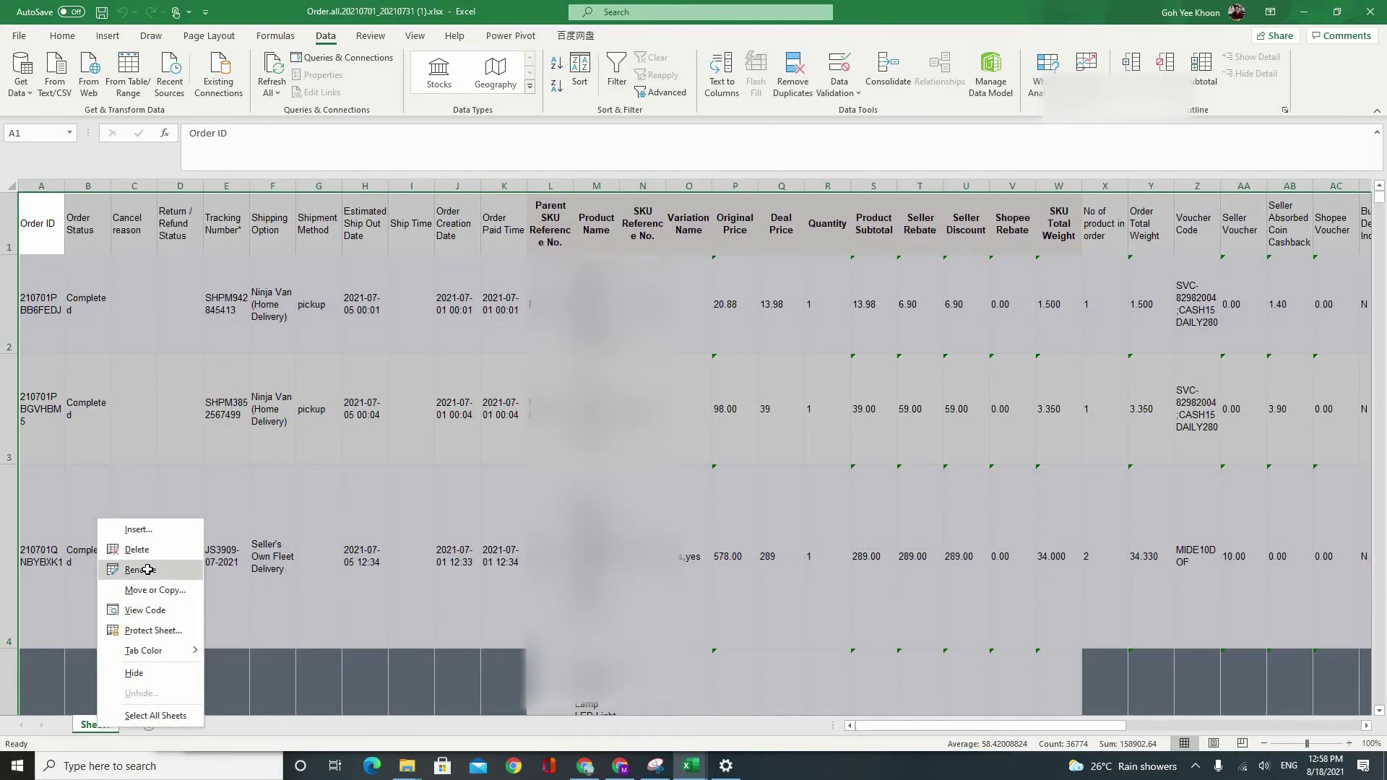
{"action": "left_click", "coordinate": [147, 568]}
{"action": "type", "text": "Orders"}
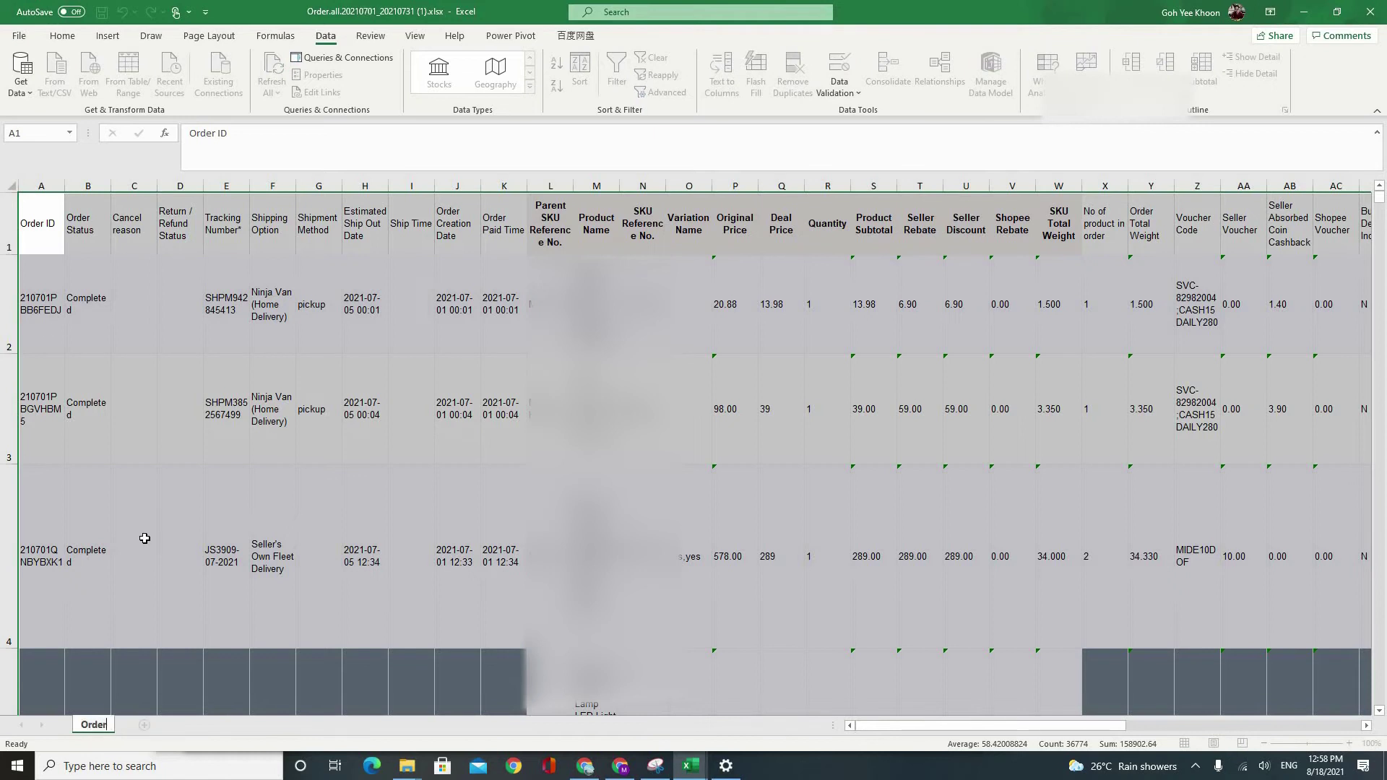
{"action": "key", "text": "Return"}
{"action": "left_click", "coordinate": [52, 215]}
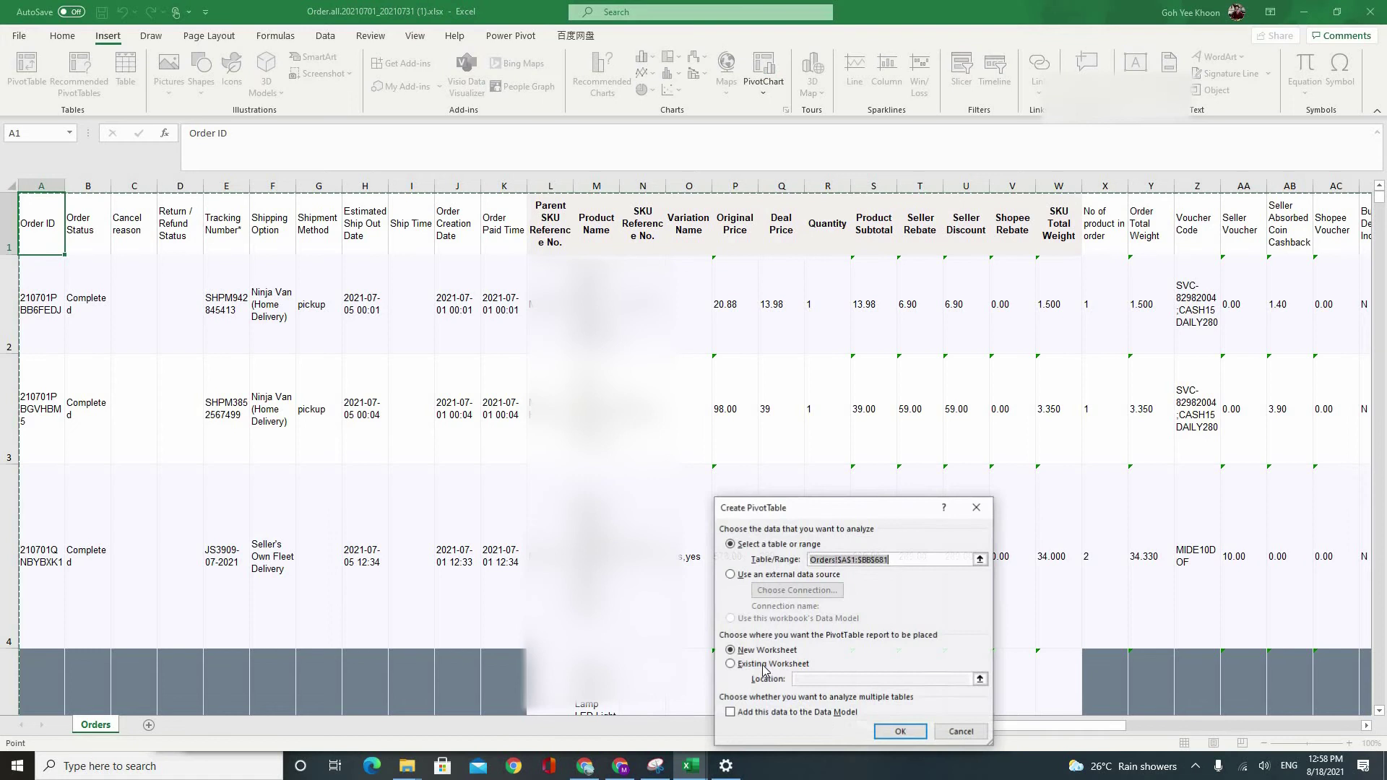
Step: Create a PivotTable of Orders!$A$1:$BB$681 on a new sheet, summing Deal Price and Quantity per SKU Reference No
{"action": "key", "text": "alt+n+v"}
{"action": "left_click", "coordinate": [901, 731]}
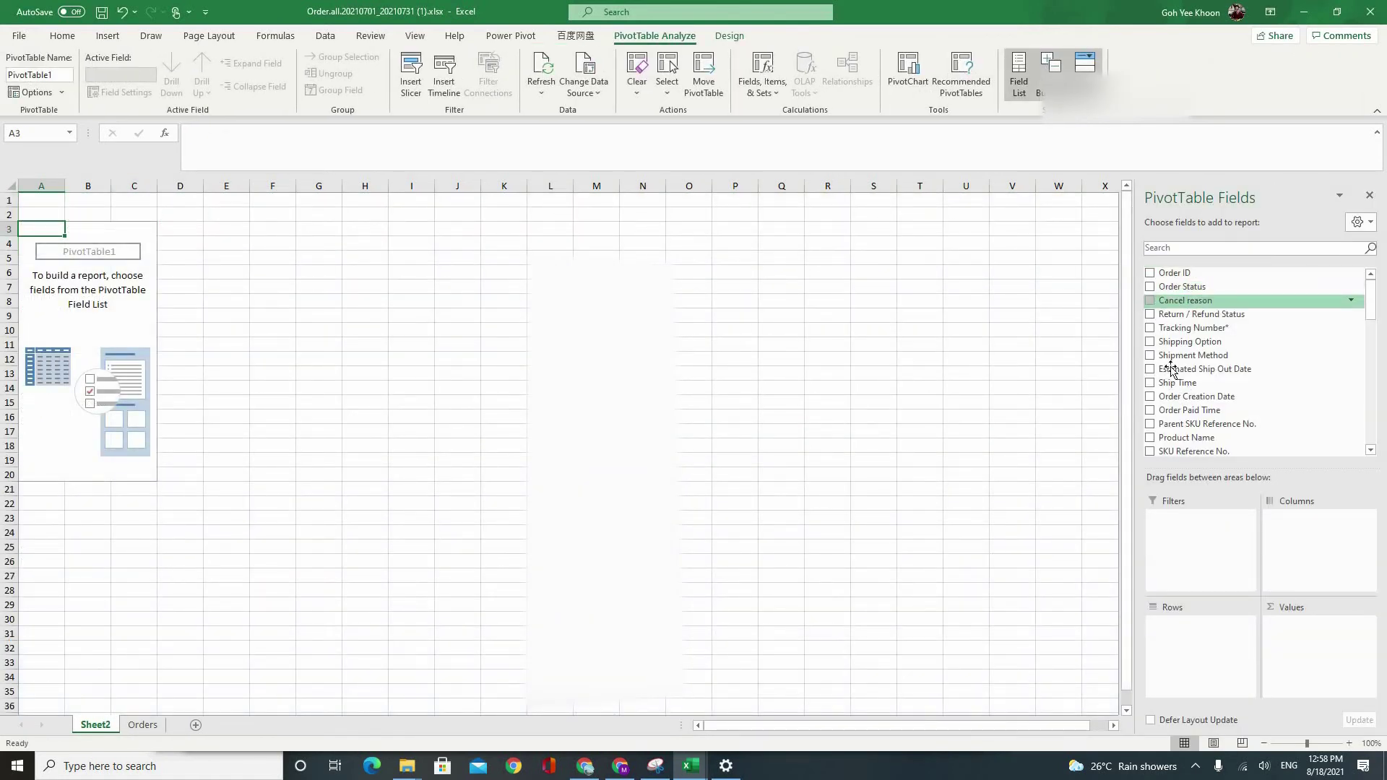
{"action": "scroll", "coordinate": [1171, 414], "scroll_direction": "down", "scroll_amount": 1}
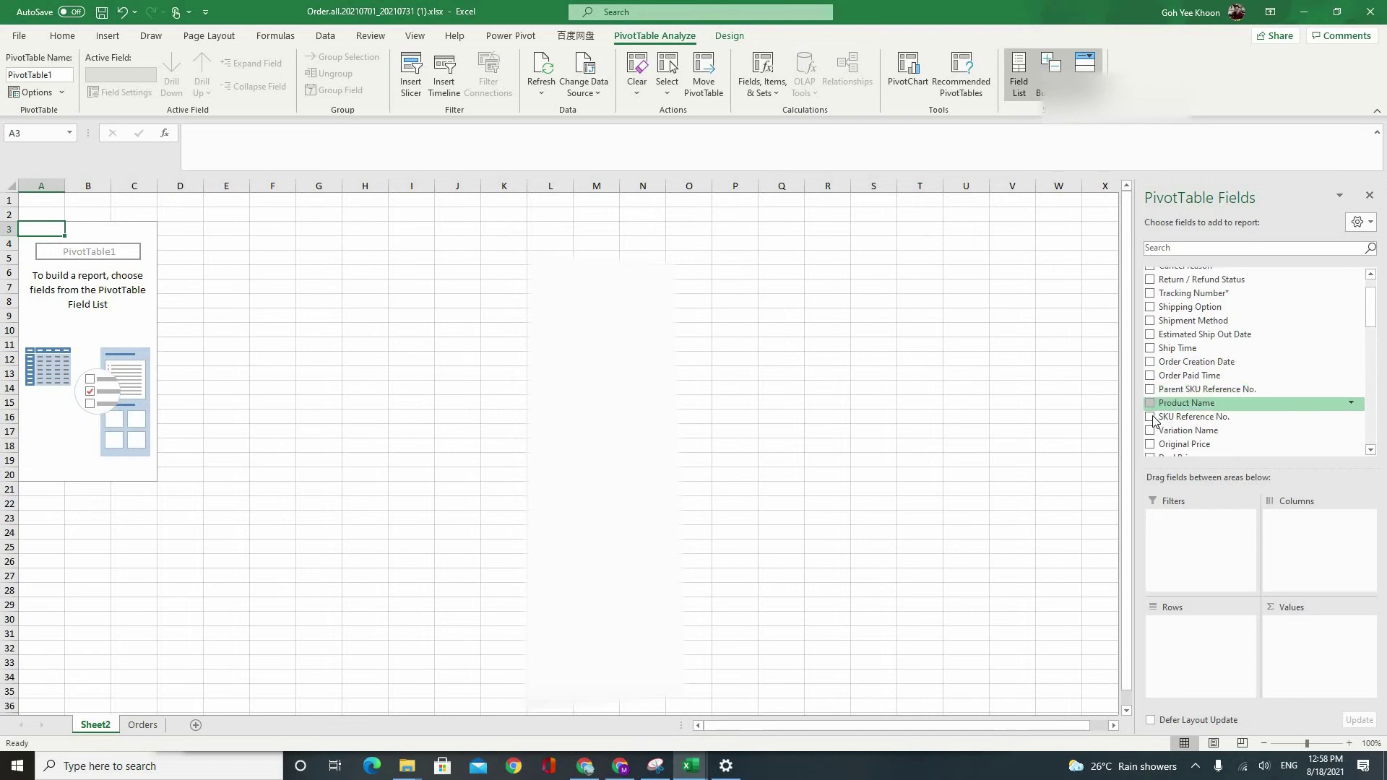
{"action": "left_click", "coordinate": [1151, 416]}
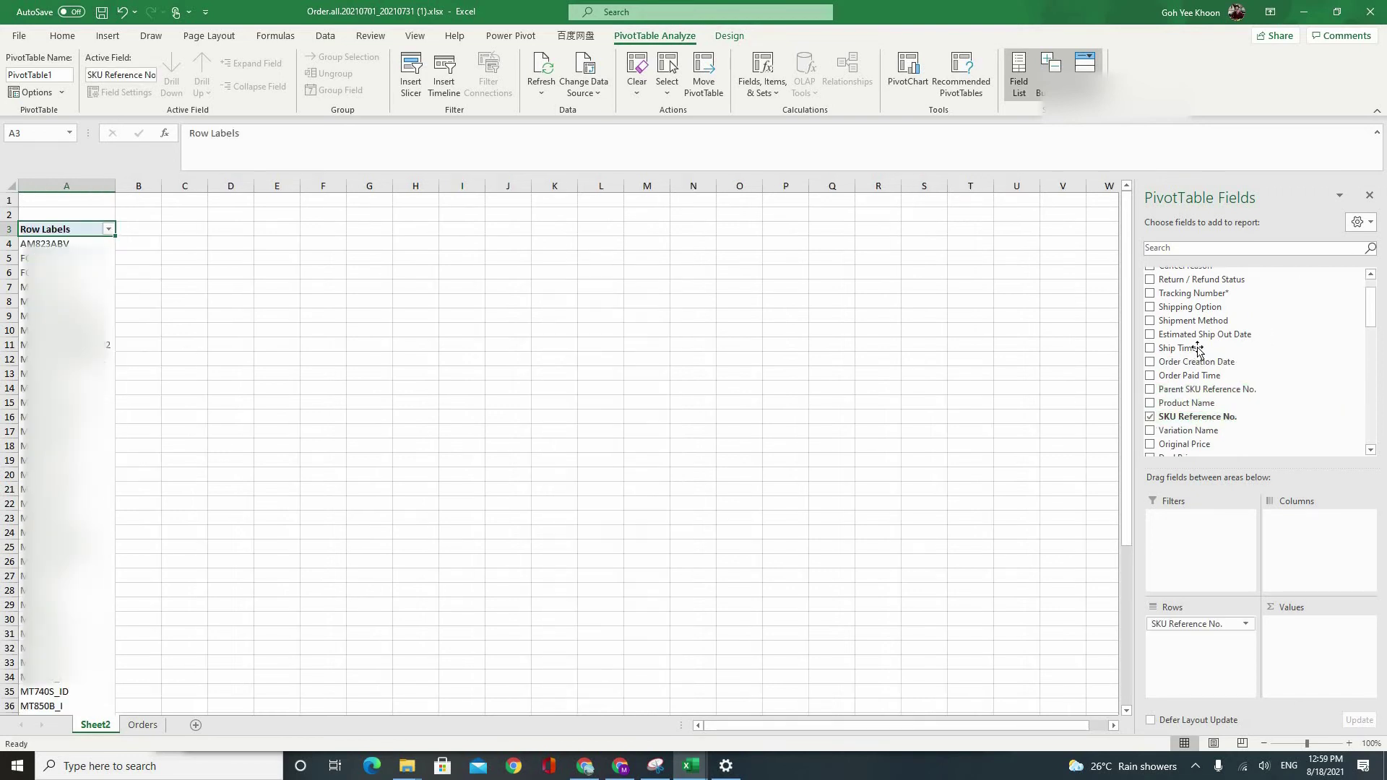
{"action": "scroll", "coordinate": [1190, 318], "scroll_direction": "up", "scroll_amount": 1}
{"action": "scroll", "coordinate": [1191, 317], "scroll_direction": "down", "scroll_amount": 4}
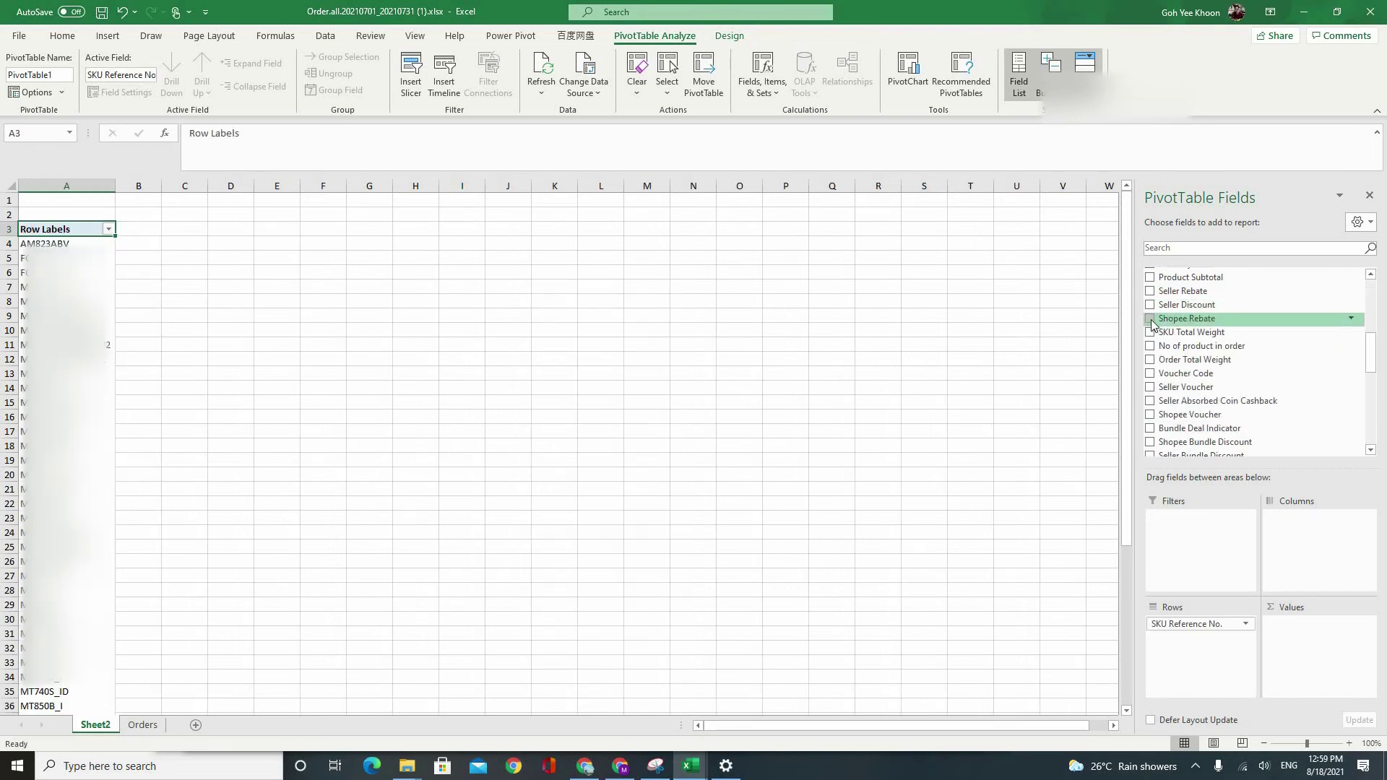
{"action": "left_click", "coordinate": [1150, 319]}
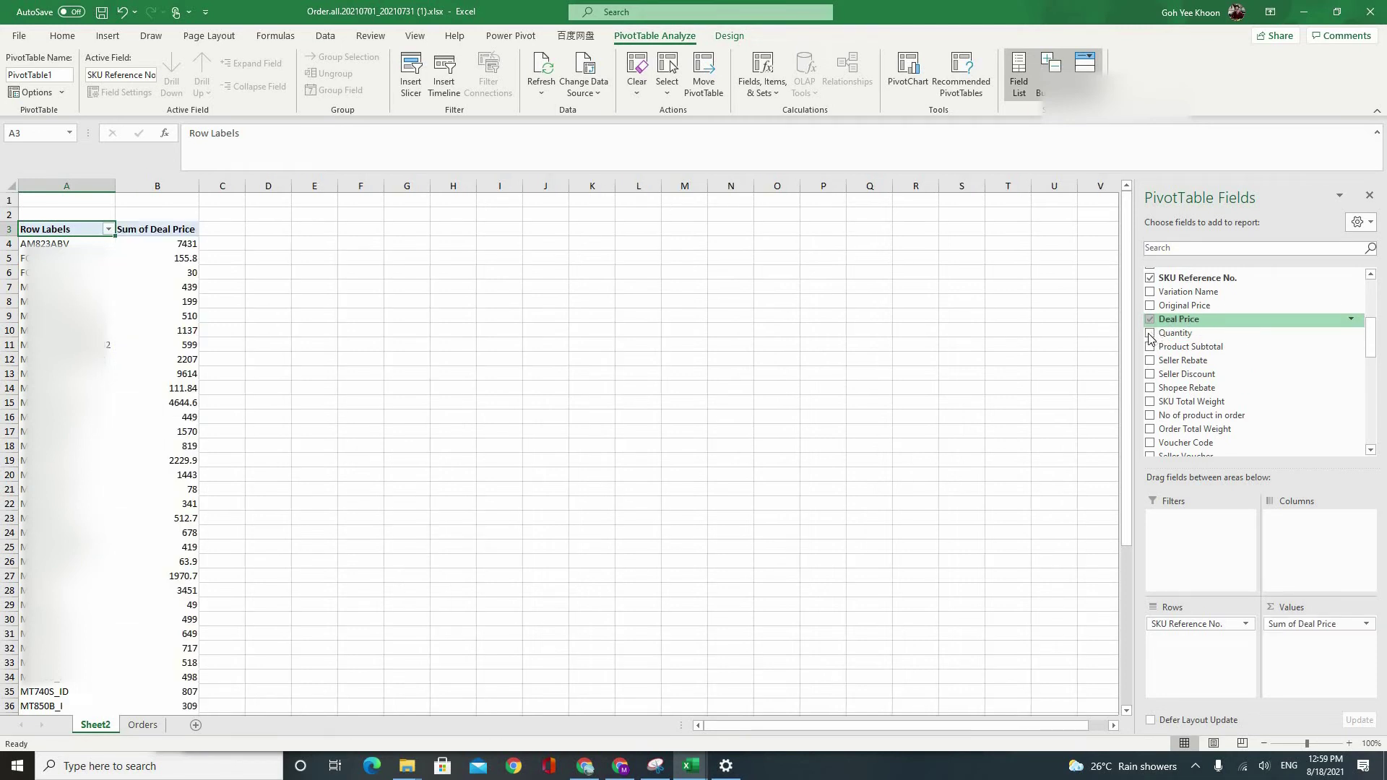
{"action": "left_click", "coordinate": [1150, 334]}
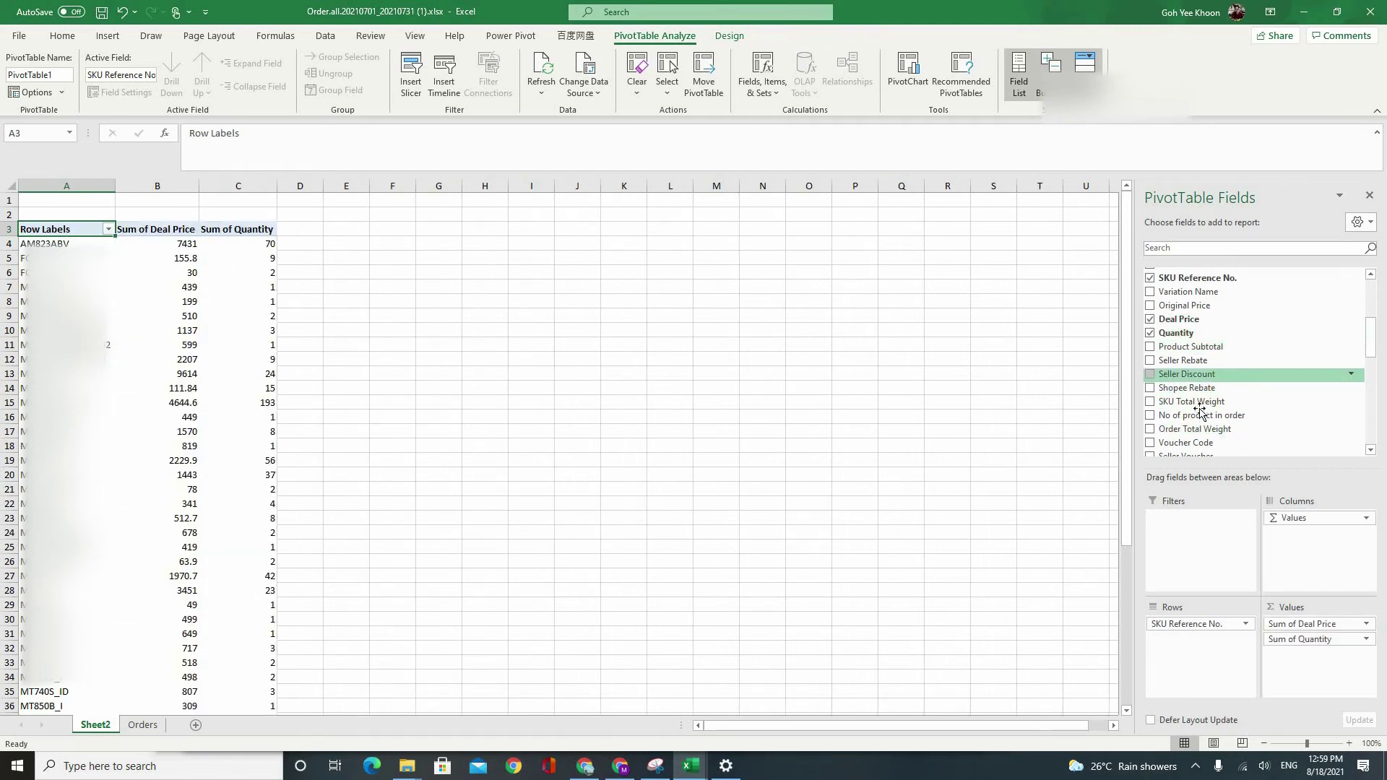
{"action": "scroll", "coordinate": [1199, 411], "scroll_direction": "up", "scroll_amount": 5}
{"action": "scroll", "coordinate": [1192, 401], "scroll_direction": "down", "scroll_amount": 3}
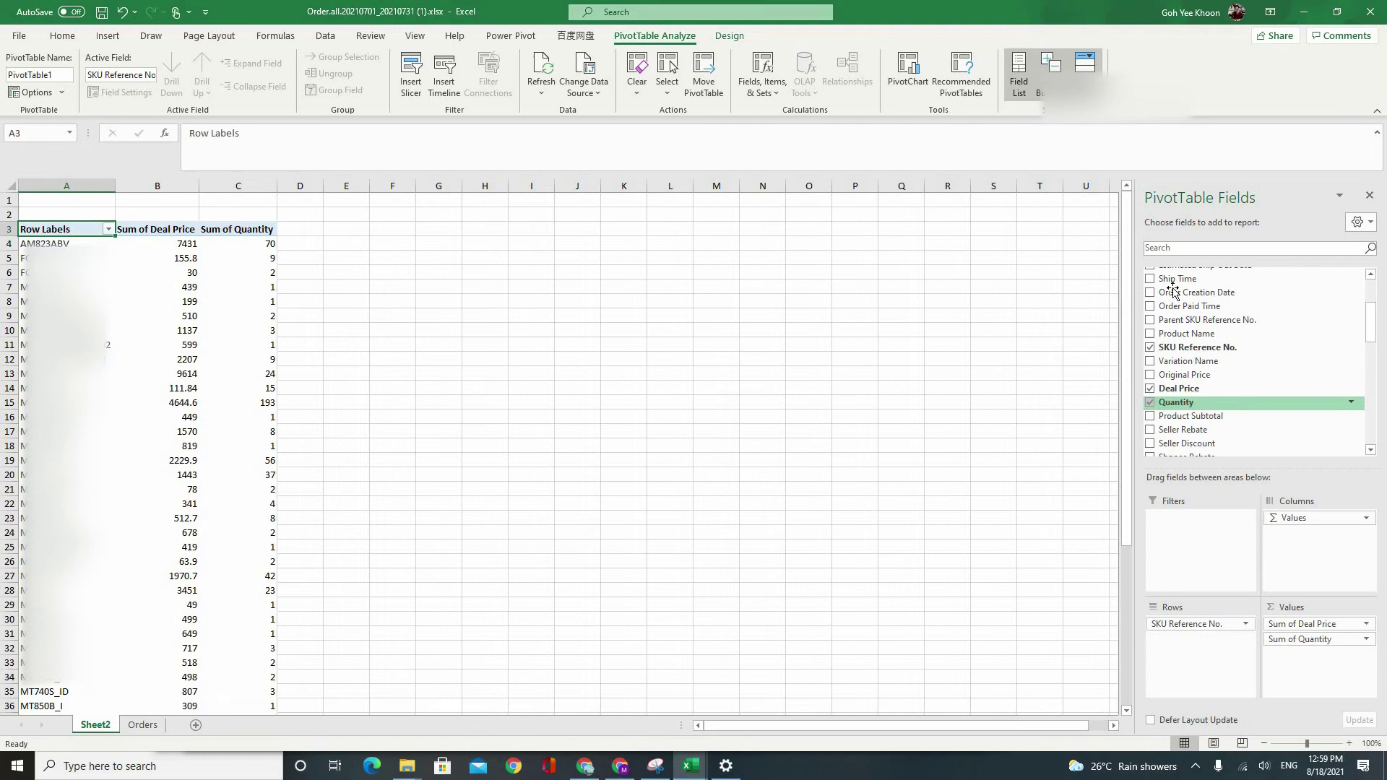
{"action": "scroll", "coordinate": [1170, 289], "scroll_direction": "up", "scroll_amount": 3}
{"action": "scroll", "coordinate": [1177, 383], "scroll_direction": "down", "scroll_amount": 3}
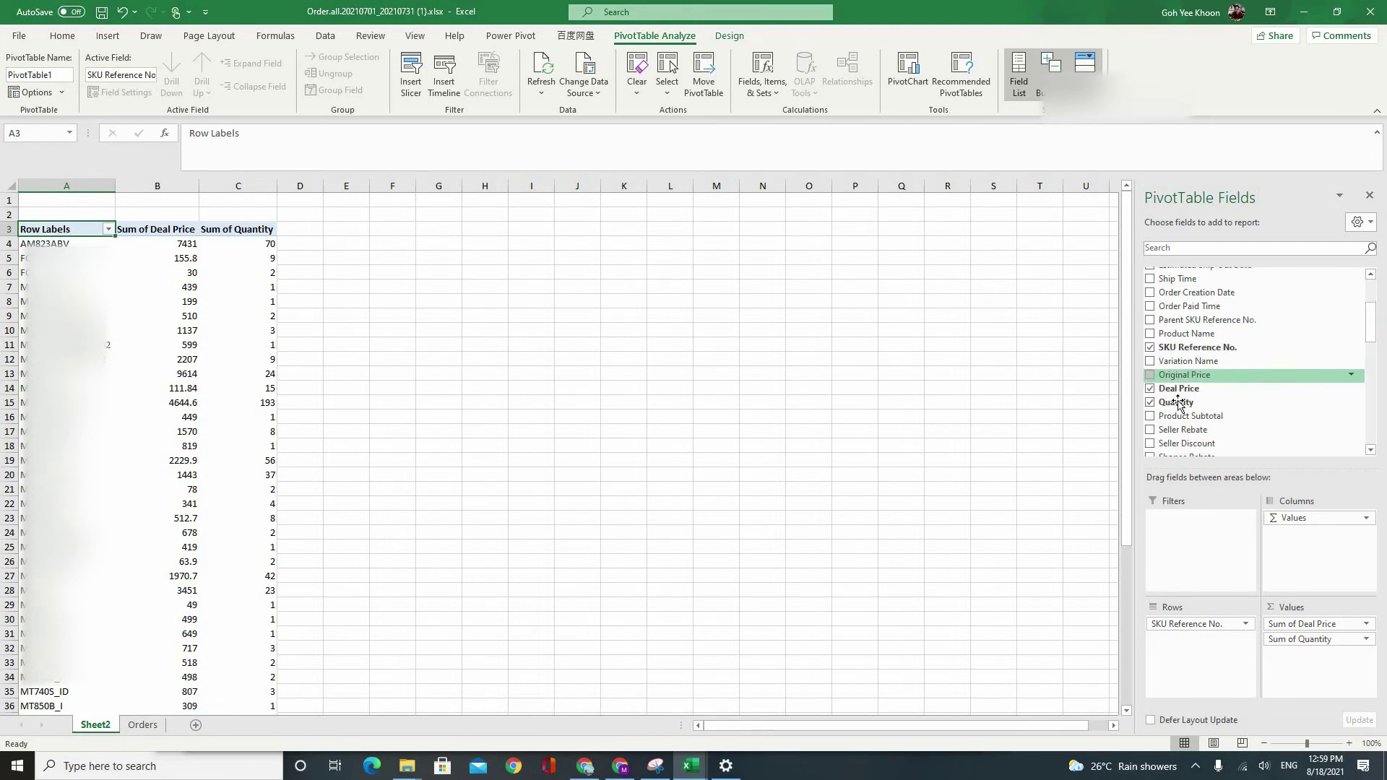
Step: Add Deal Price as a report filter excluding 0, leaving totals of 66540.64 and 641 units
{"action": "left_click_drag", "start_coordinate": [1174, 389], "coordinate": [1199, 521]}
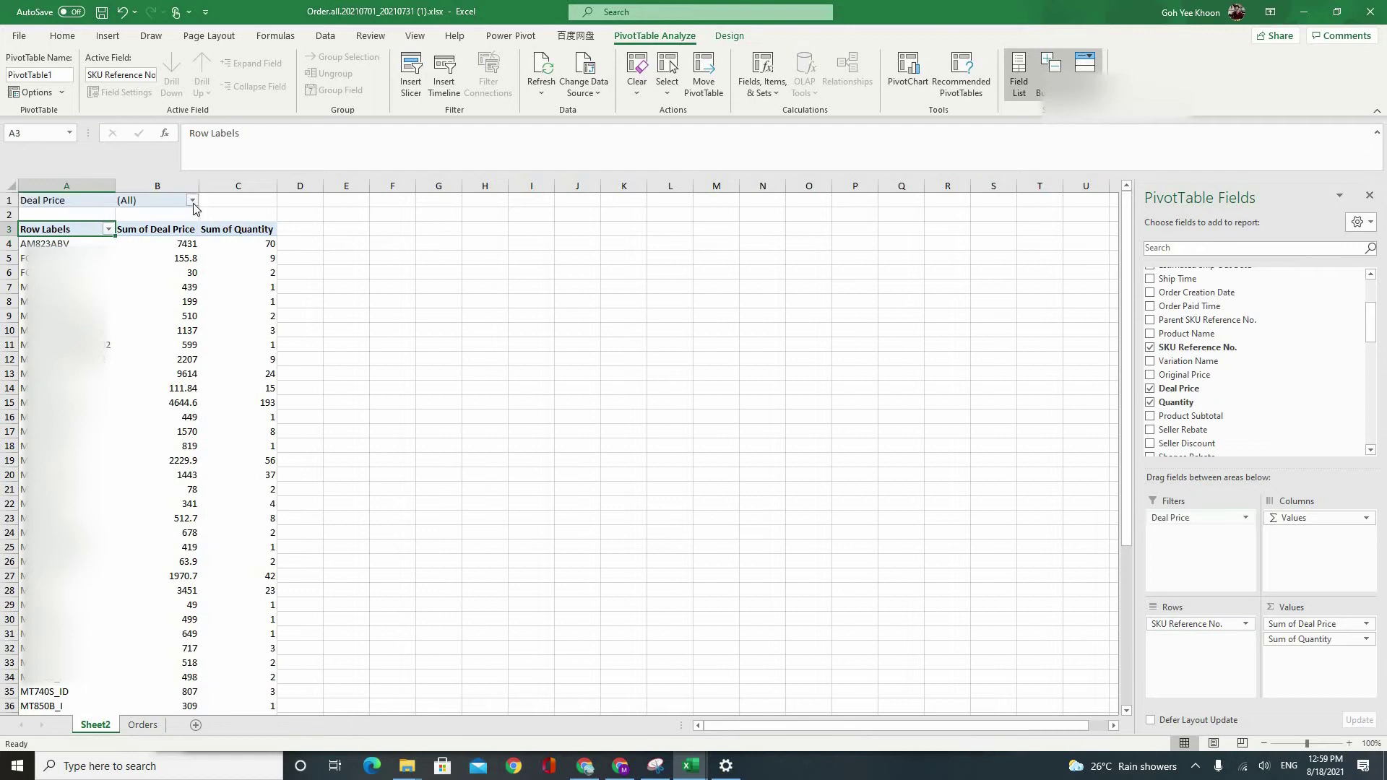
{"action": "left_click", "coordinate": [192, 201]}
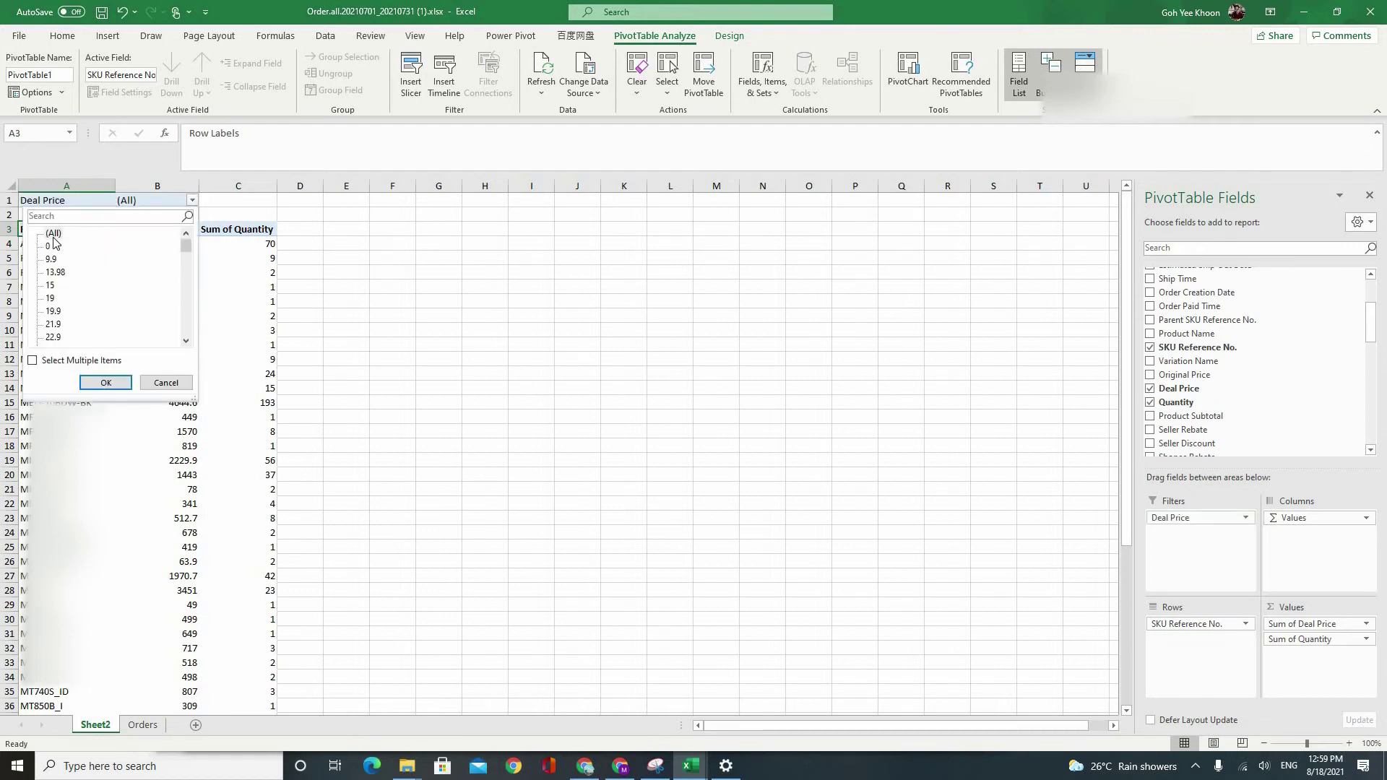
{"action": "left_click", "coordinate": [47, 246]}
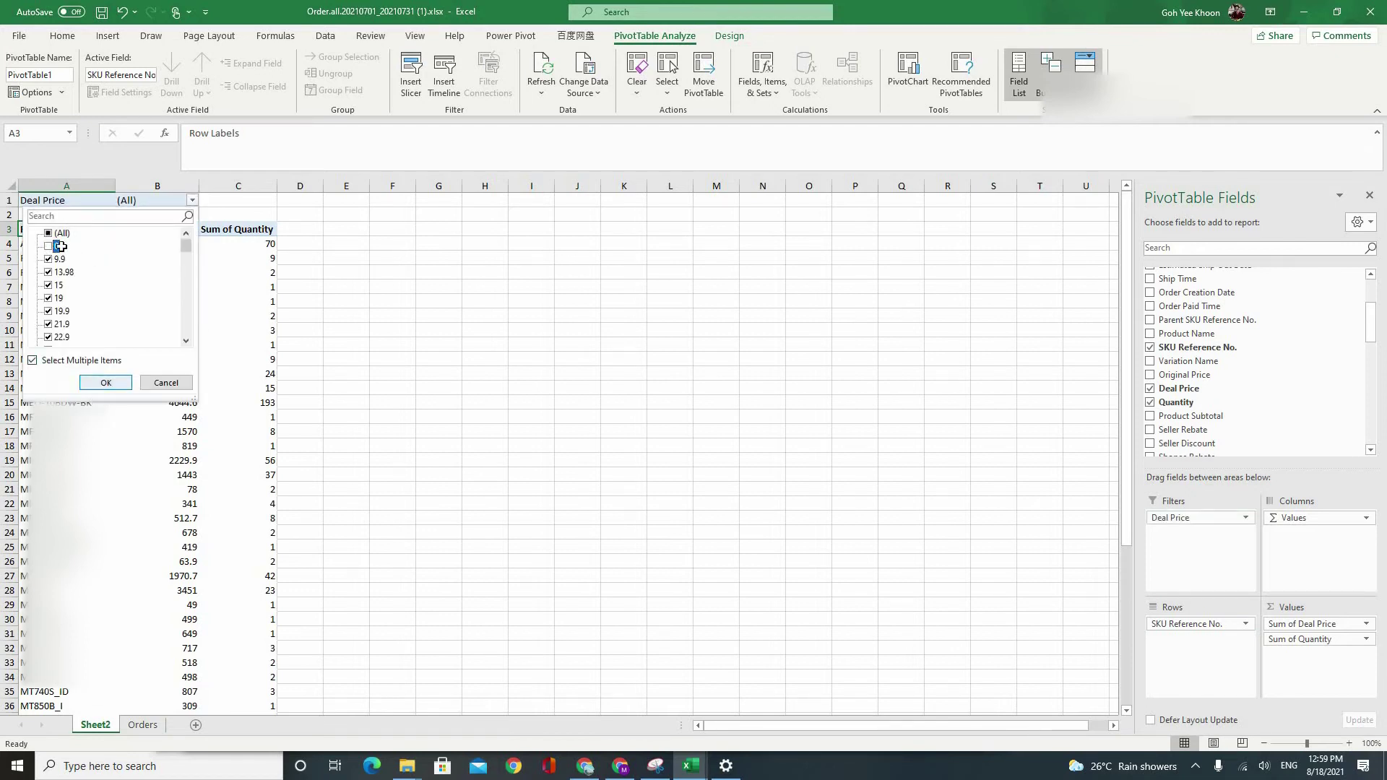
{"action": "left_click", "coordinate": [104, 382]}
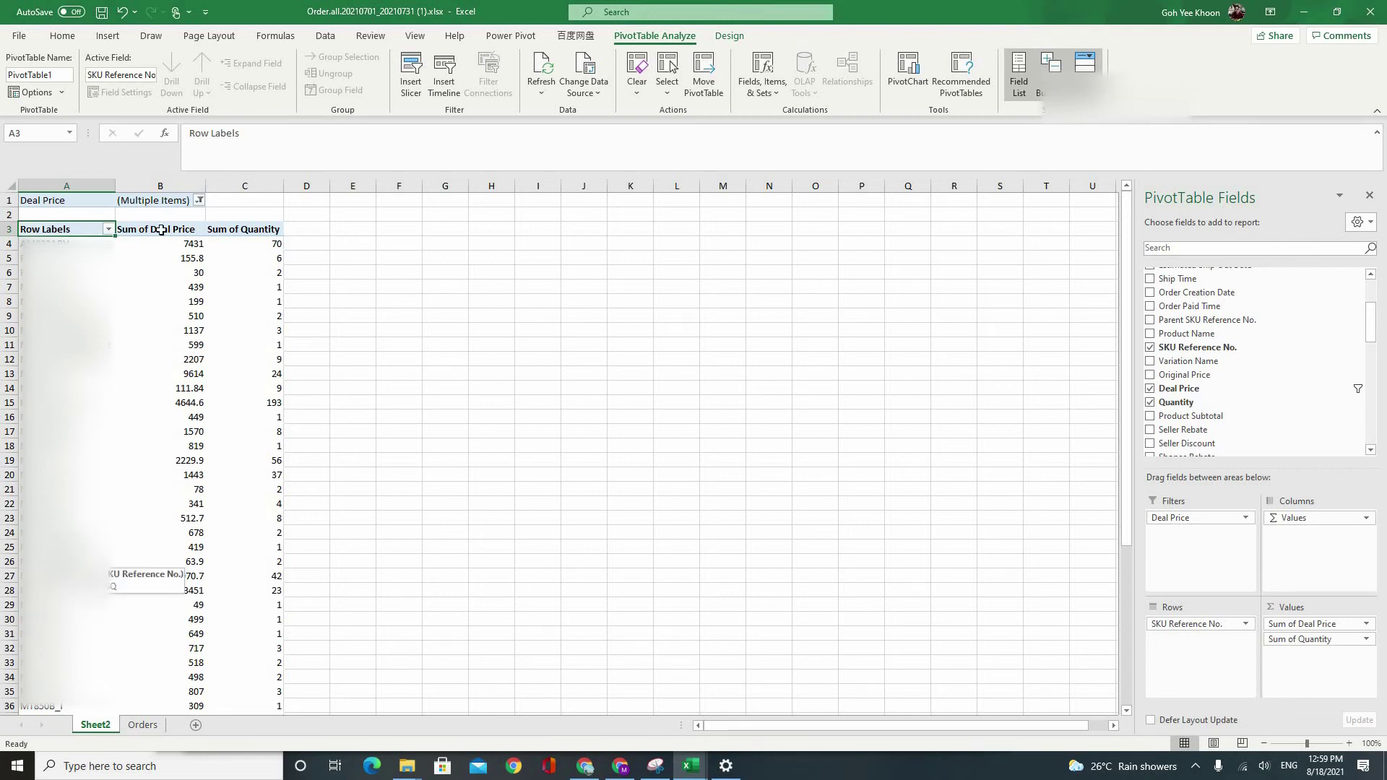
{"action": "left_click", "coordinate": [198, 200]}
{"action": "left_click", "coordinate": [181, 381]}
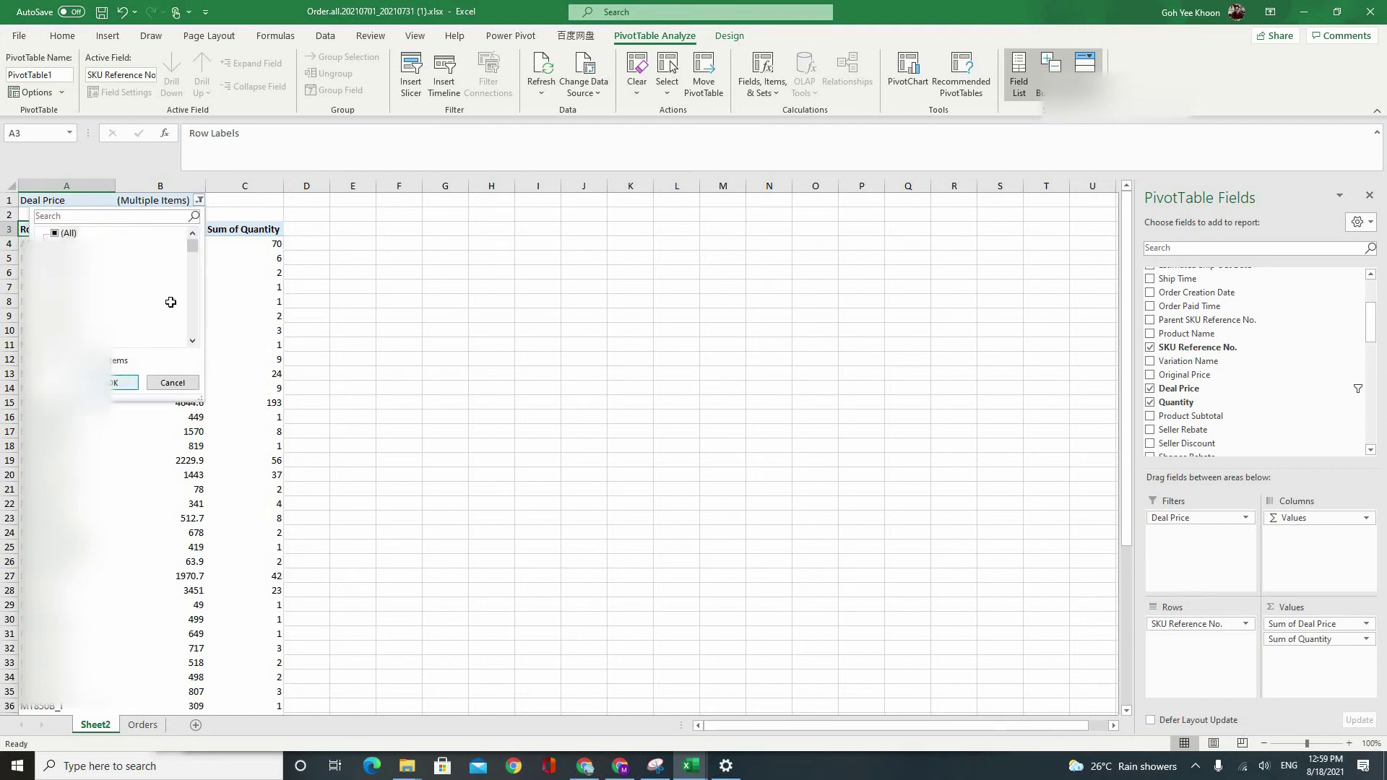
{"action": "scroll", "coordinate": [173, 419], "scroll_direction": "down", "scroll_amount": 8}
{"action": "scroll", "coordinate": [184, 405], "scroll_direction": "up", "scroll_amount": 10}
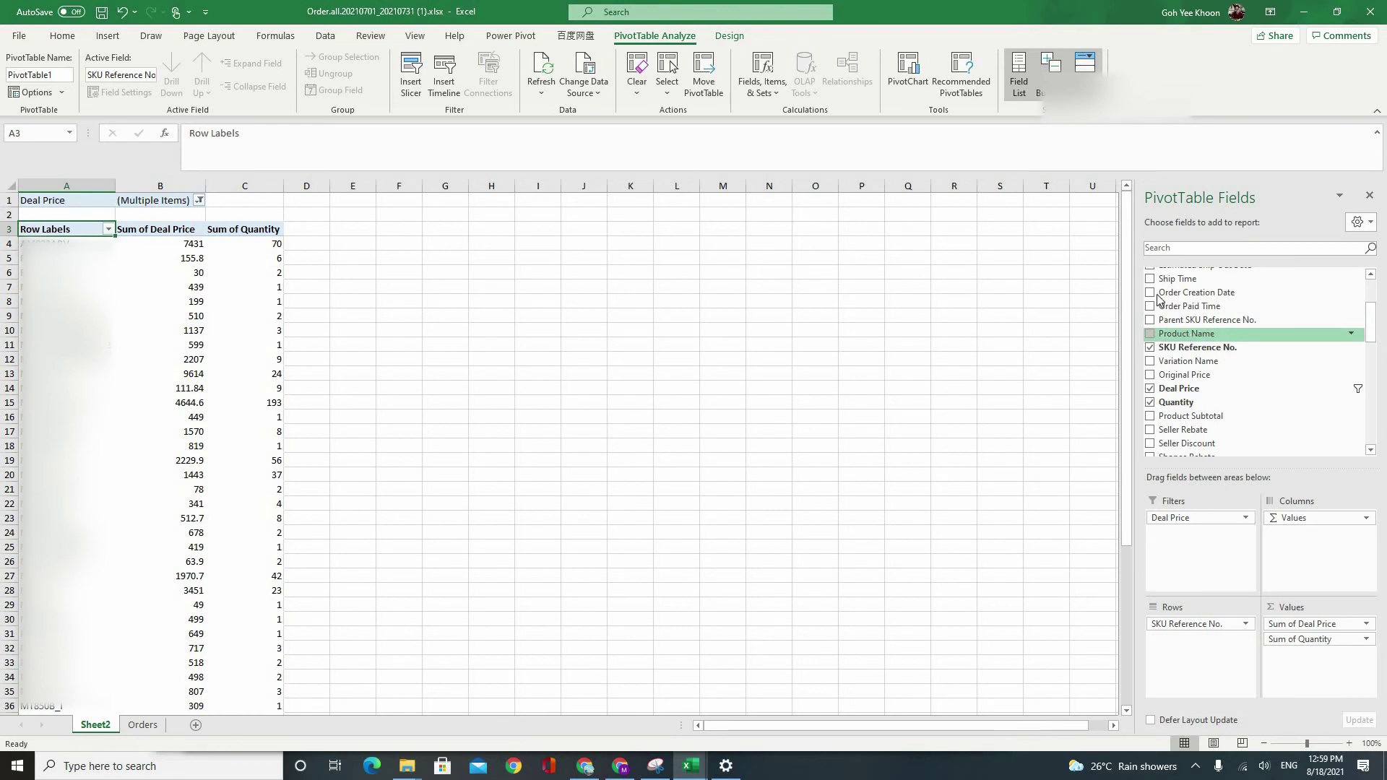
Step: Nest Order ID under SKU Reference No. in the PivotTable rows
{"action": "scroll", "coordinate": [1176, 340], "scroll_direction": "up", "scroll_amount": 3}
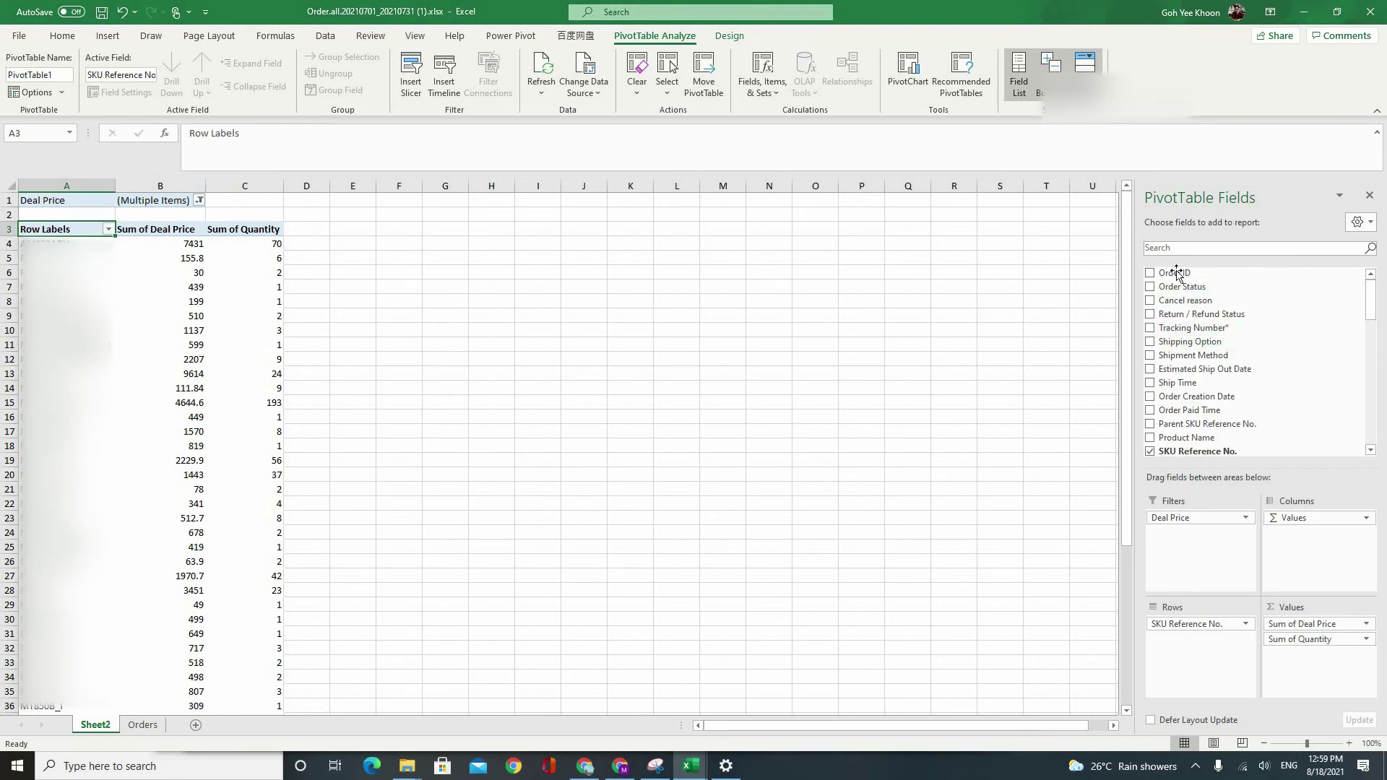
{"action": "left_click_drag", "start_coordinate": [1174, 273], "coordinate": [1178, 641]}
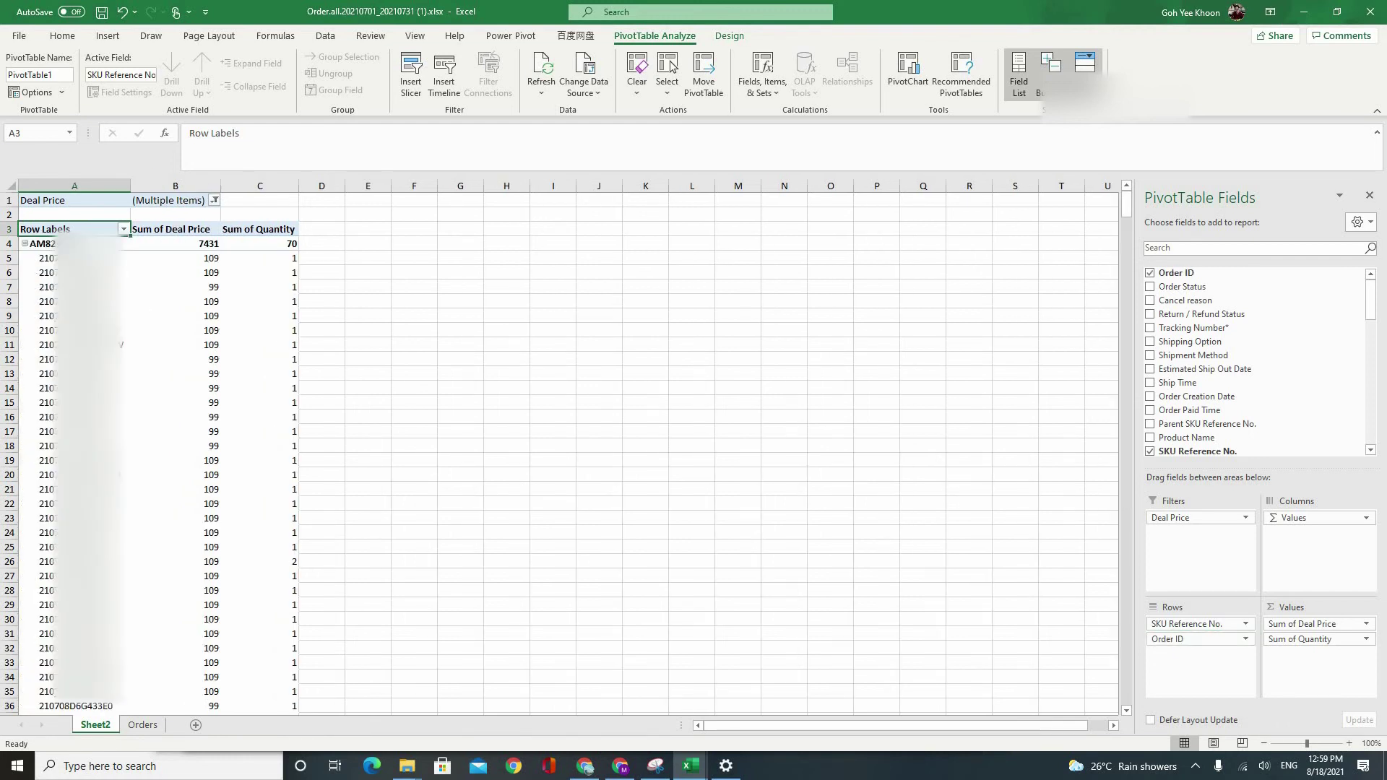
{"action": "key", "text": "Down"}
{"action": "key", "text": "Down"}
{"action": "key", "text": "Down"}
{"action": "key", "text": "Down"}
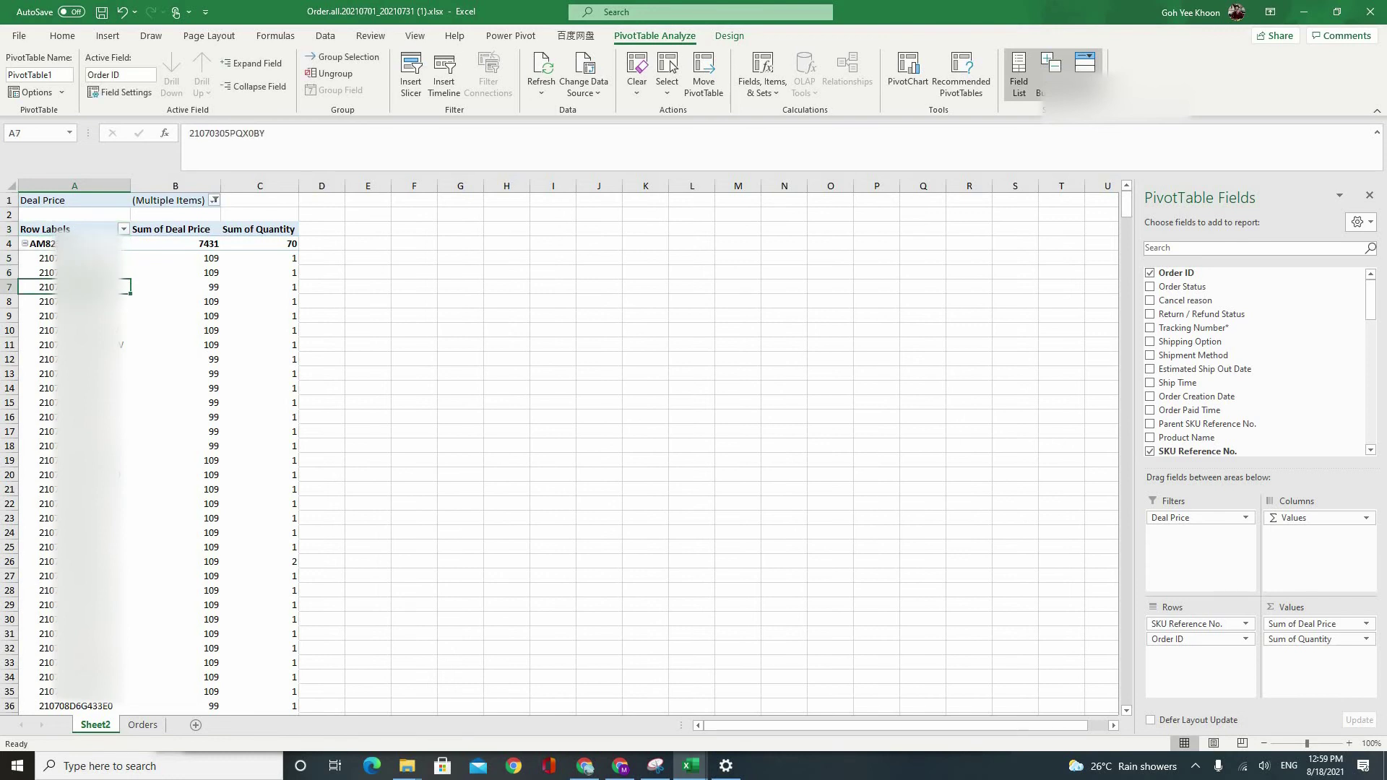
{"action": "key", "text": "Up"}
{"action": "key", "text": "Up"}
{"action": "key", "text": "Up"}
{"action": "key", "text": "shift+F10"}
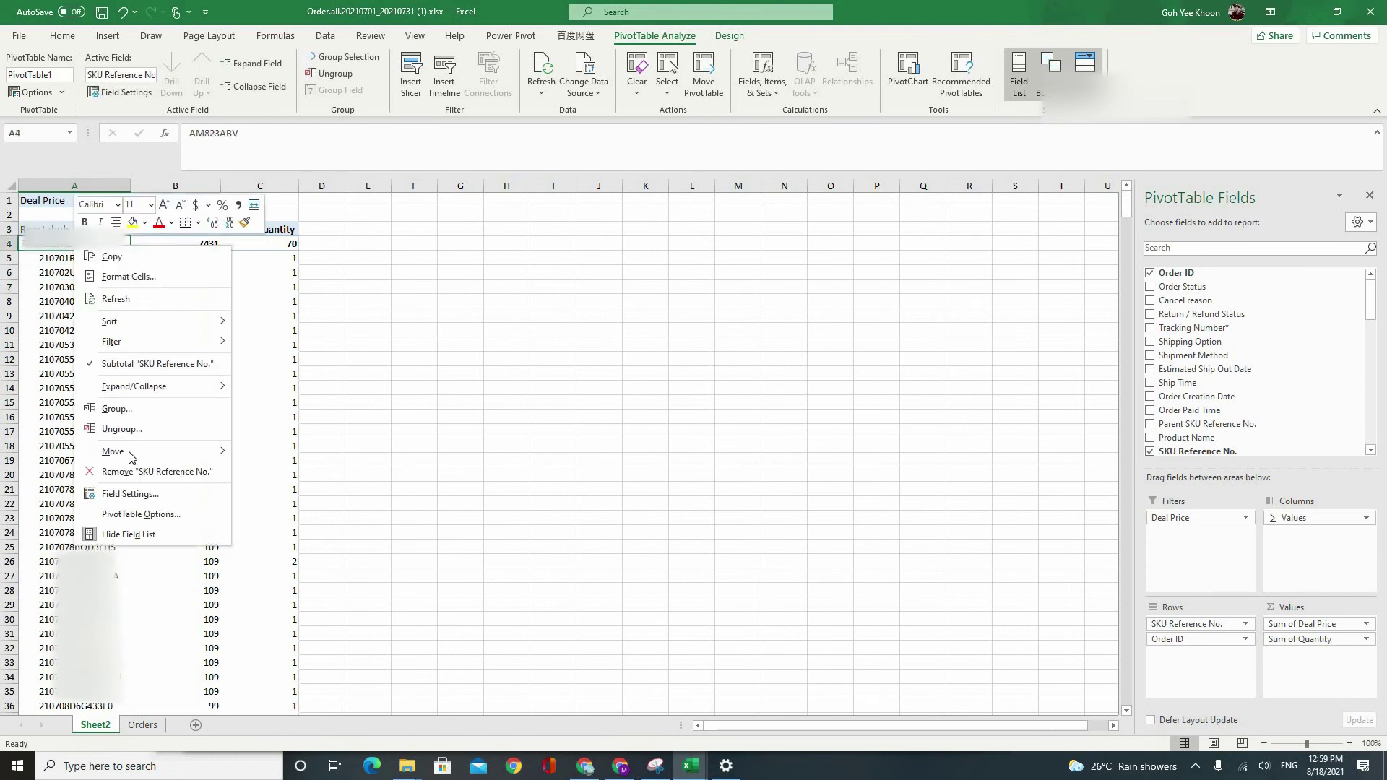
{"action": "left_click", "coordinate": [76, 417]}
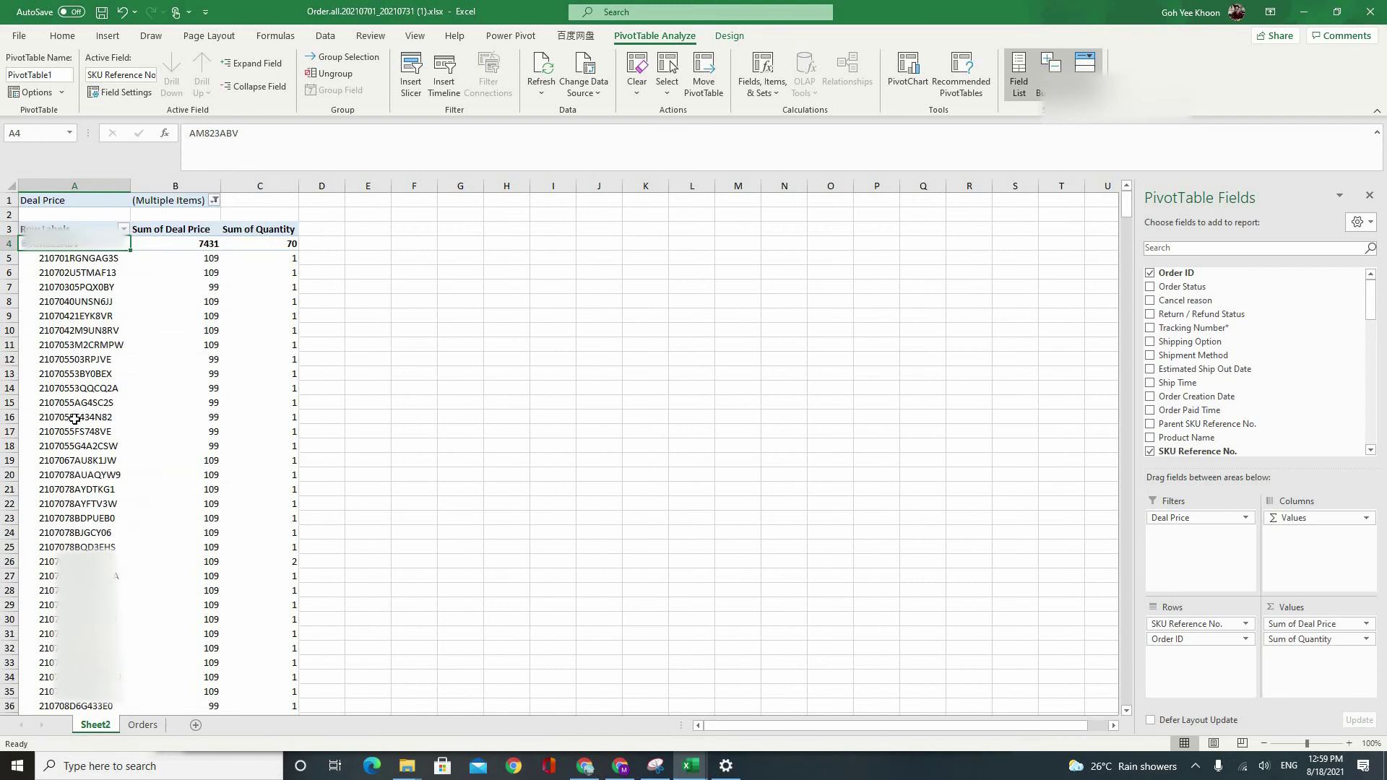
{"action": "left_click", "coordinate": [77, 417]}
{"action": "left_click", "coordinate": [77, 417]}
Step: Collapse every SKU, then expand MDRC207FZG01-SG to show its three orders totalling 379
{"action": "right_click", "coordinate": [77, 419]}
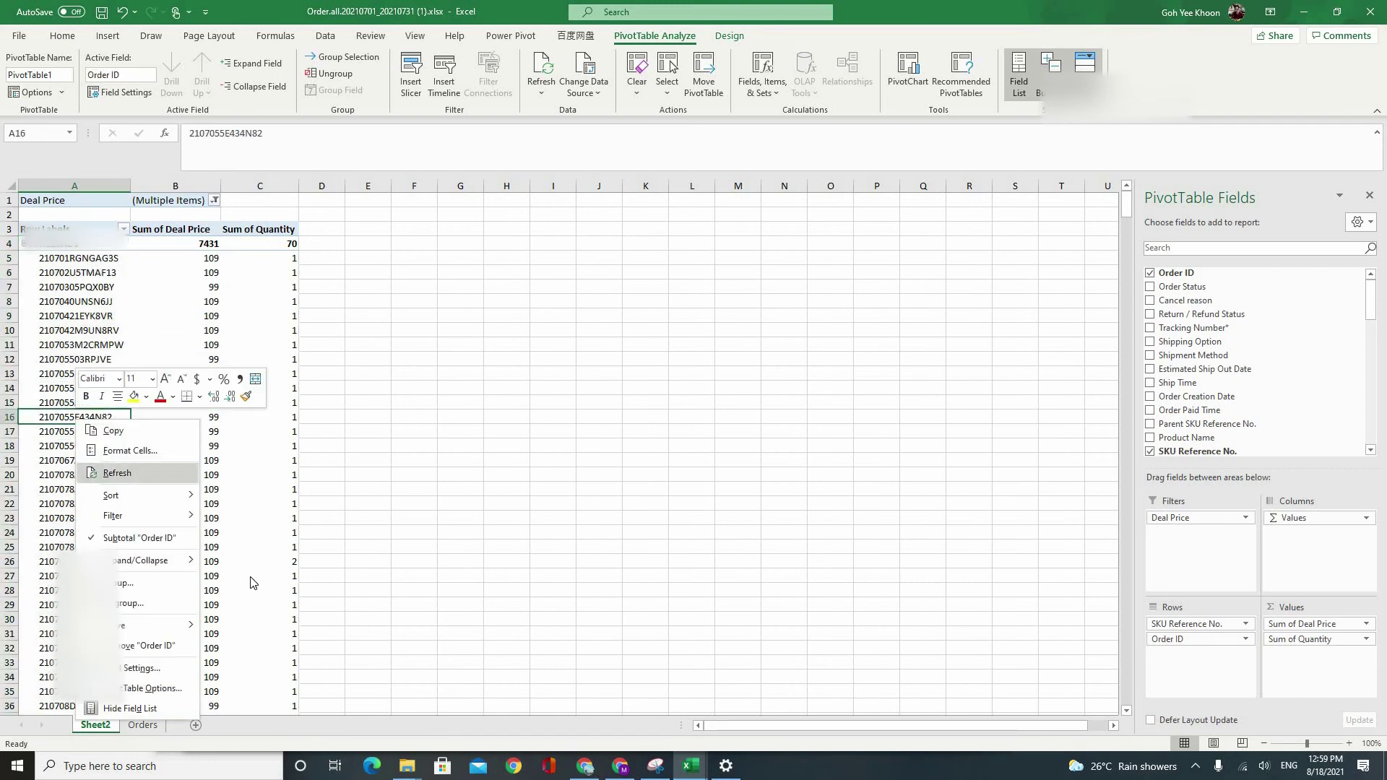
{"action": "mouse_move", "coordinate": [180, 561]}
{"action": "left_click", "coordinate": [264, 622]}
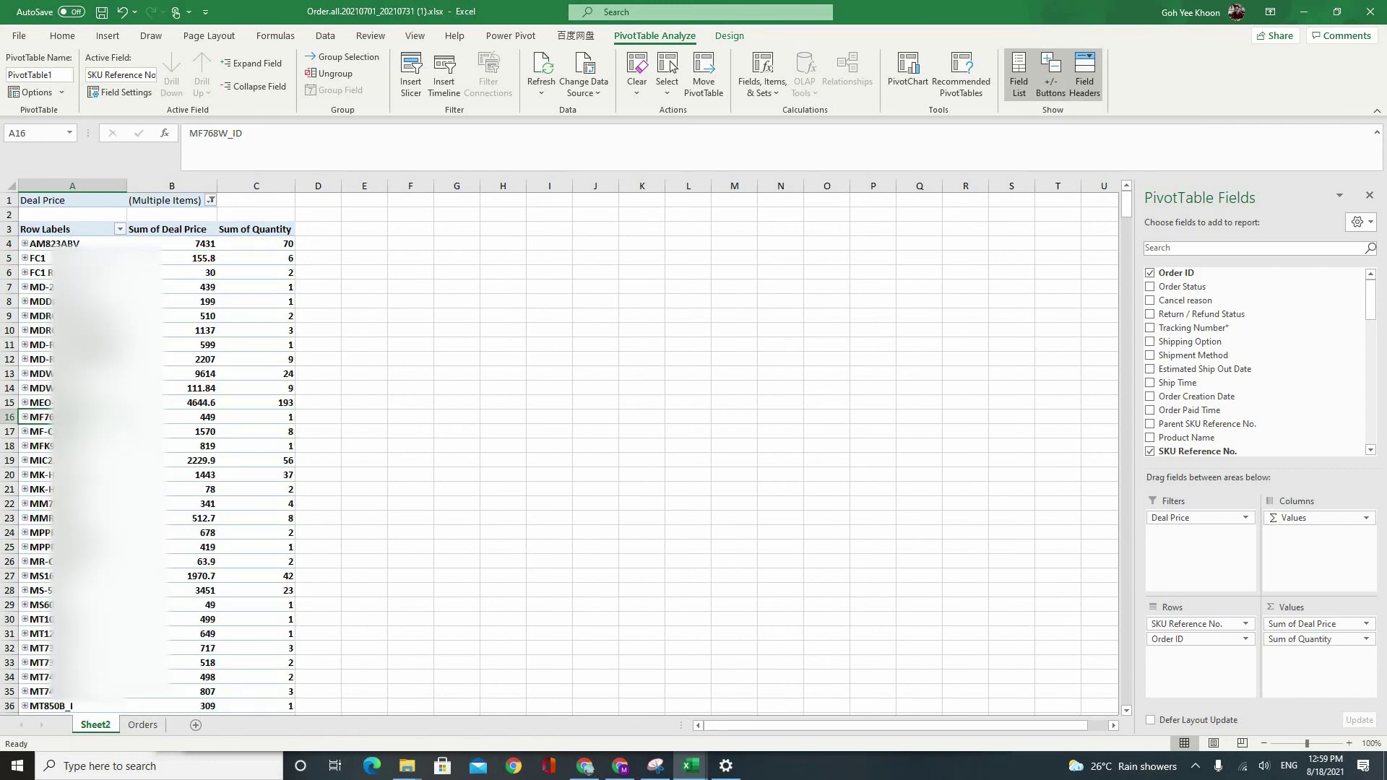
{"action": "scroll", "coordinate": [26, 292], "scroll_direction": "down", "scroll_amount": 10}
{"action": "scroll", "coordinate": [26, 292], "scroll_direction": "up", "scroll_amount": 10}
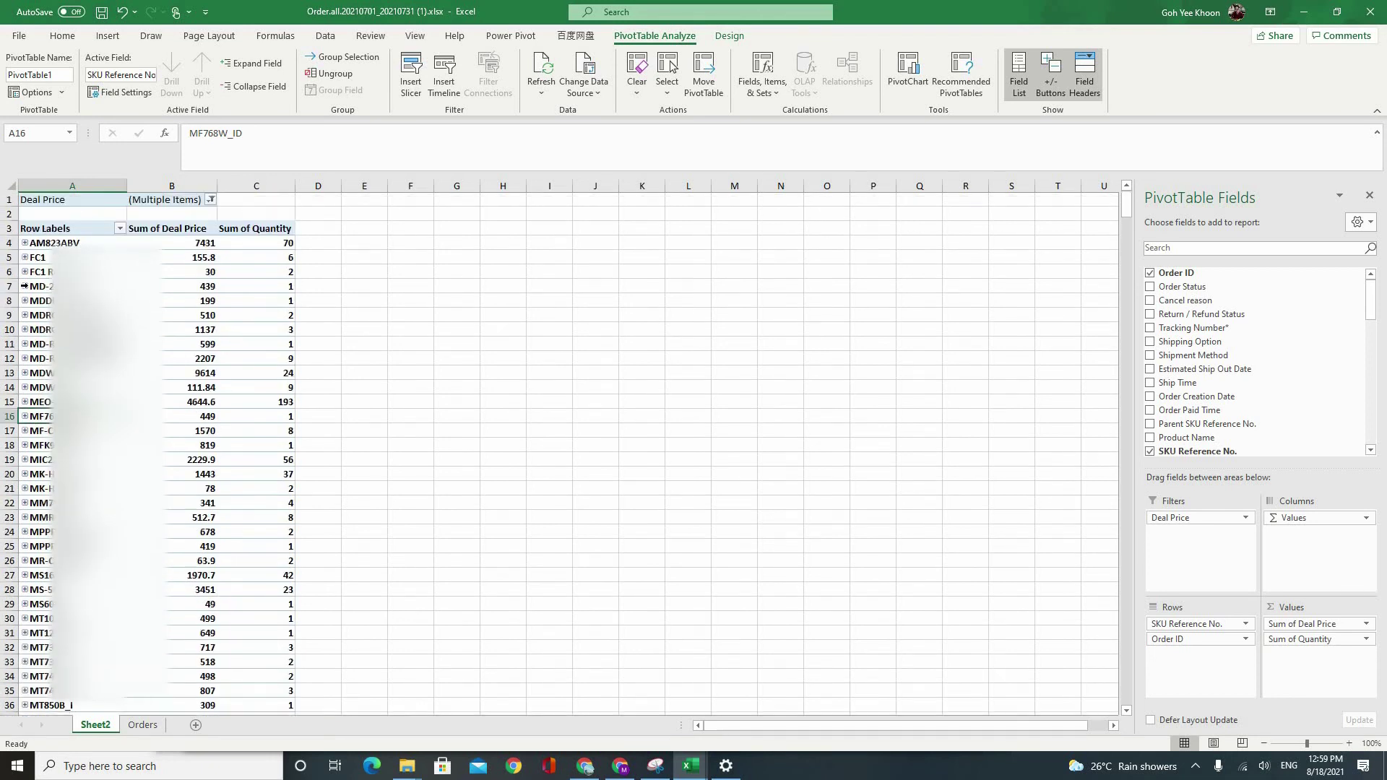
{"action": "left_click", "coordinate": [25, 287]}
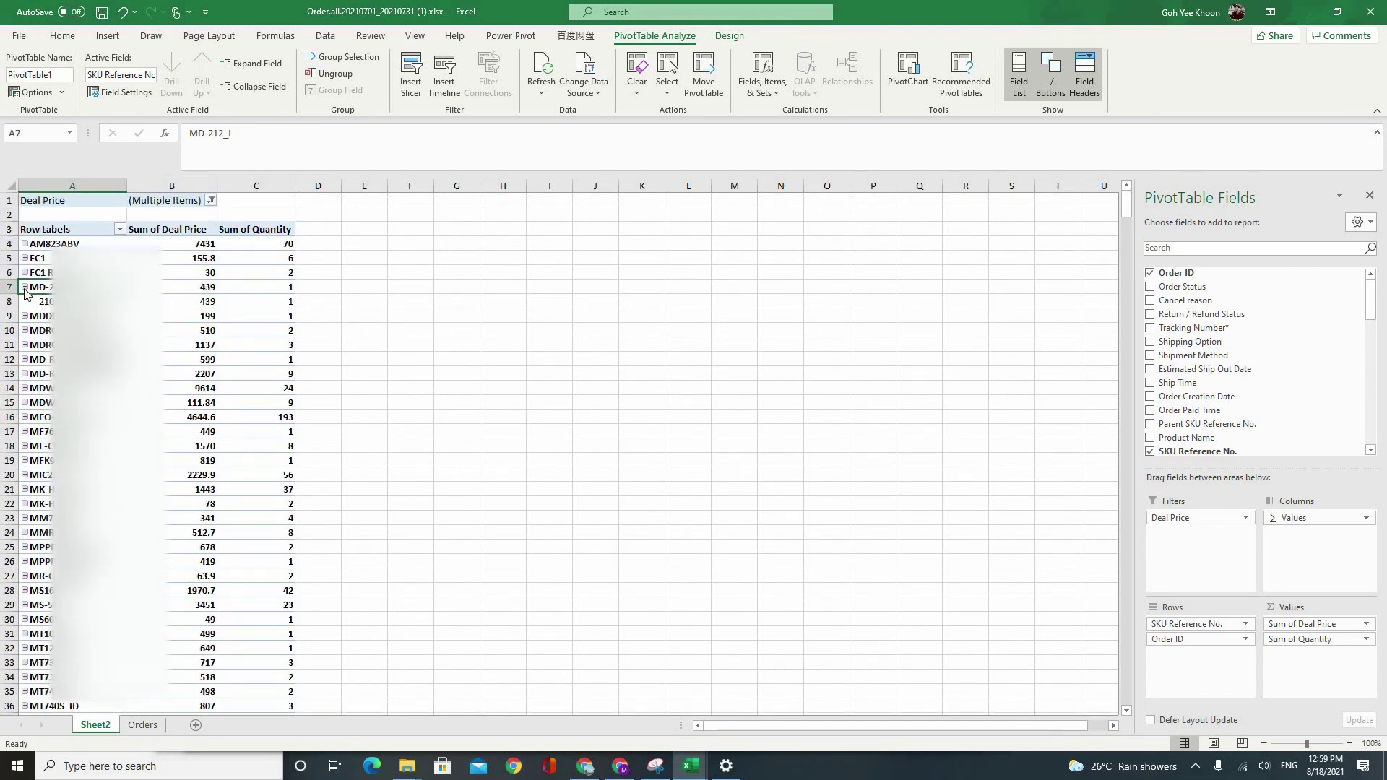
{"action": "key", "text": "ctrl+z"}
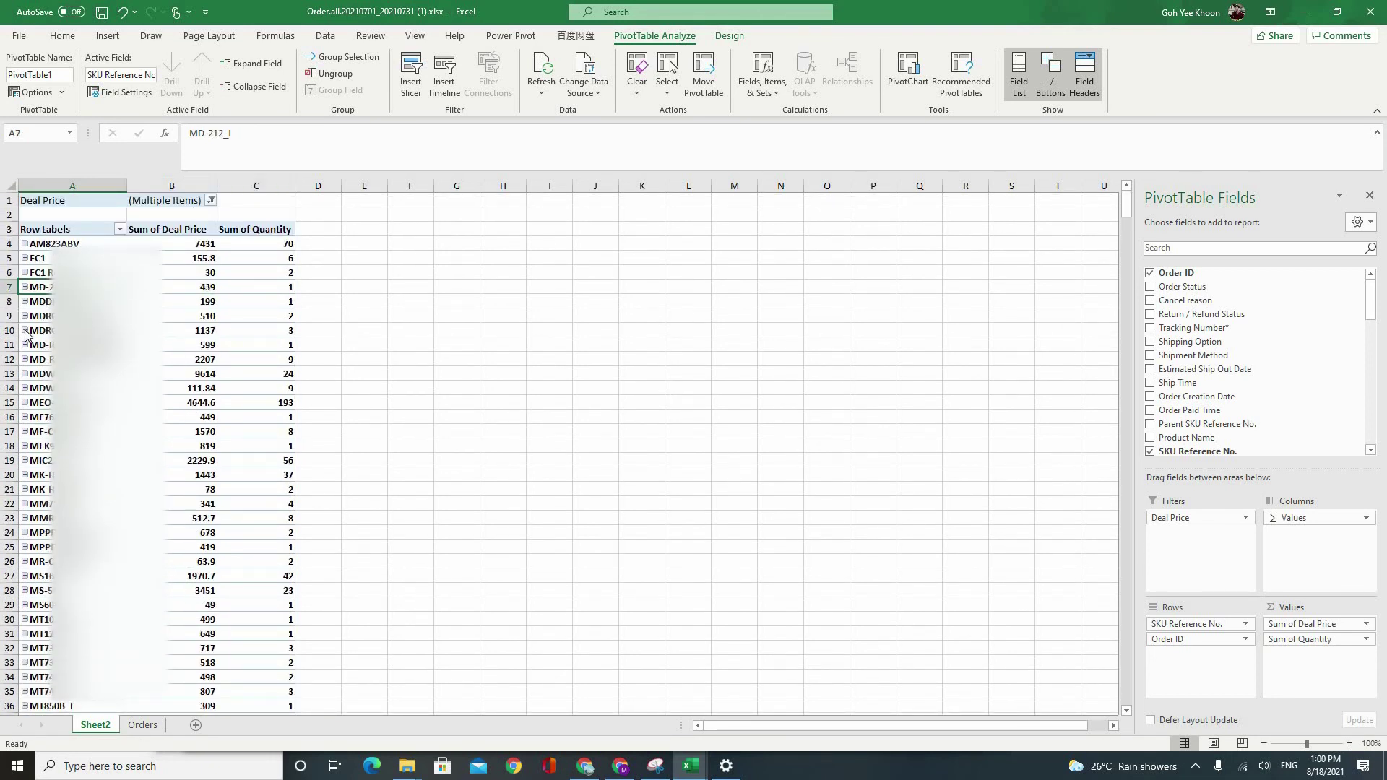
{"action": "left_click", "coordinate": [26, 330]}
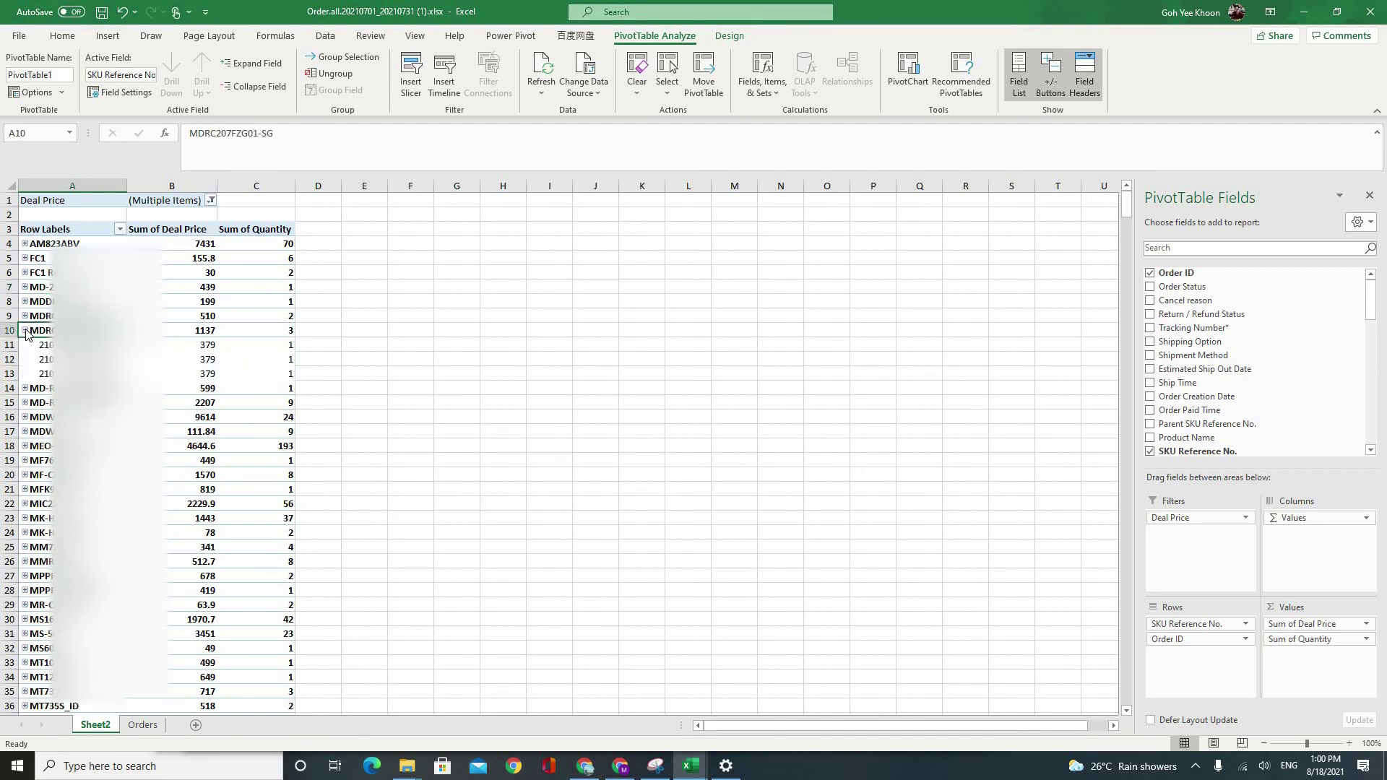
{"action": "key", "text": "ctrl+z"}
{"action": "left_click", "coordinate": [452, 386]}
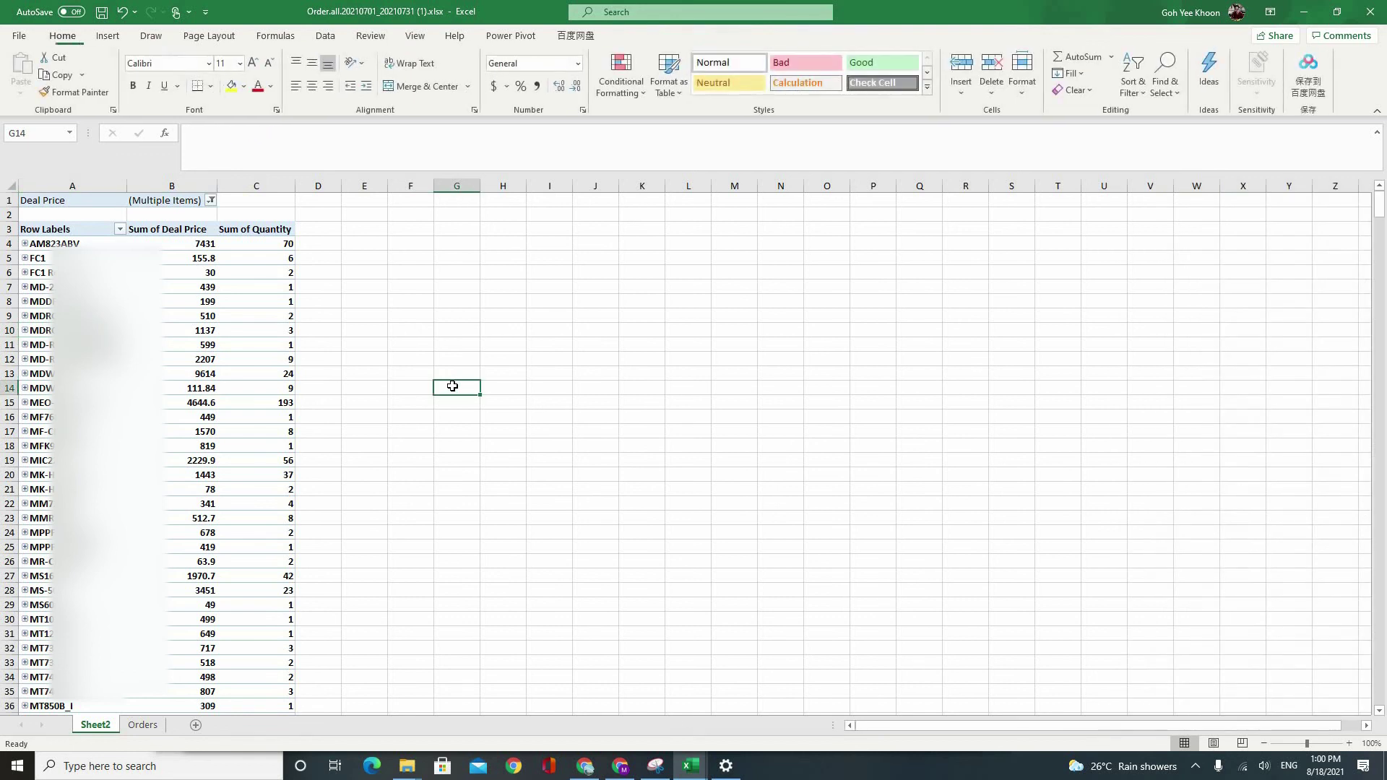